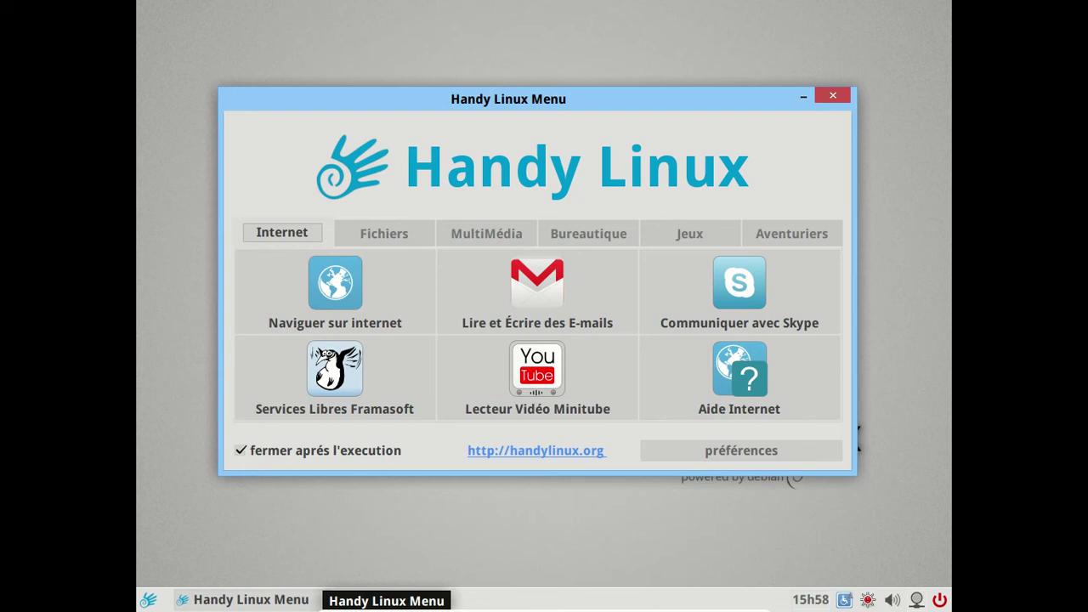
Step: Browse the Fichiers, MultiMédia, Bureautique, Jeux and Aventuriers categories in Handy Linux Menu
{"action": "left_click", "coordinate": [382, 236]}
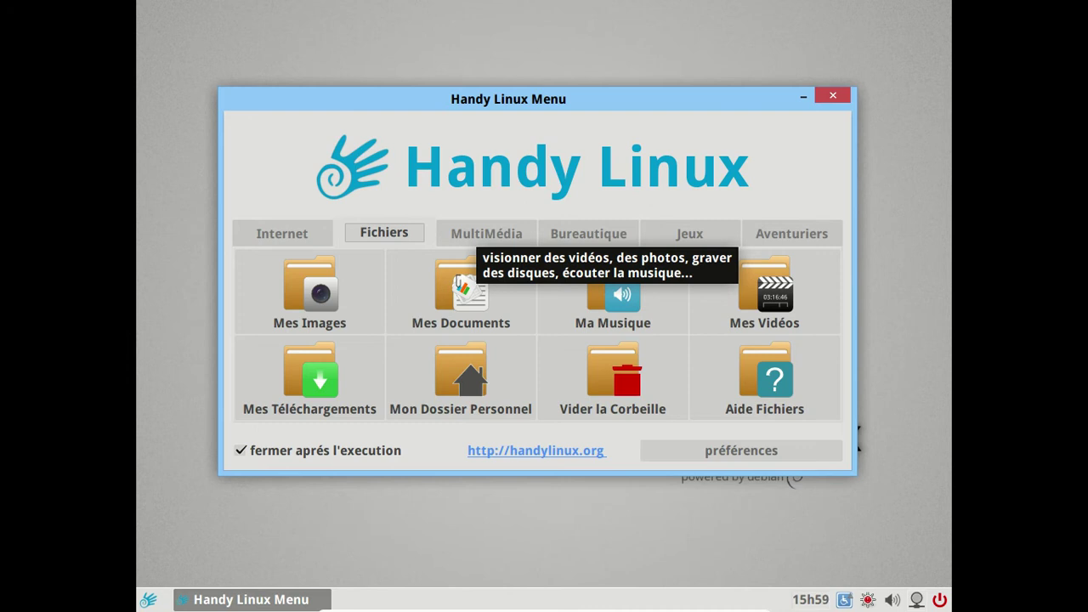
{"action": "left_click", "coordinate": [465, 233]}
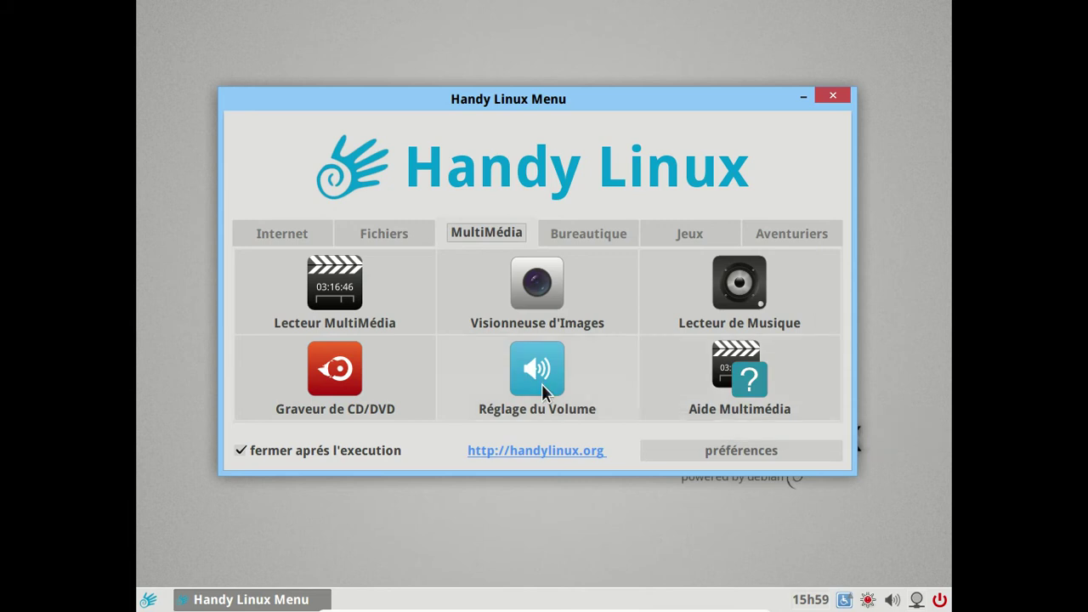
{"action": "left_click", "coordinate": [600, 237]}
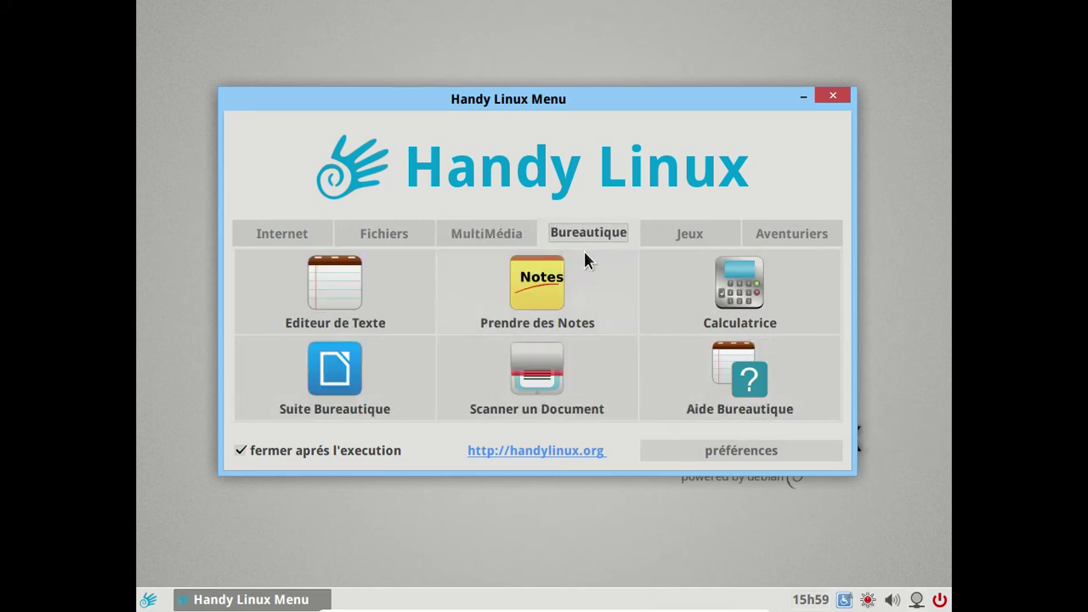
{"action": "left_click", "coordinate": [677, 228]}
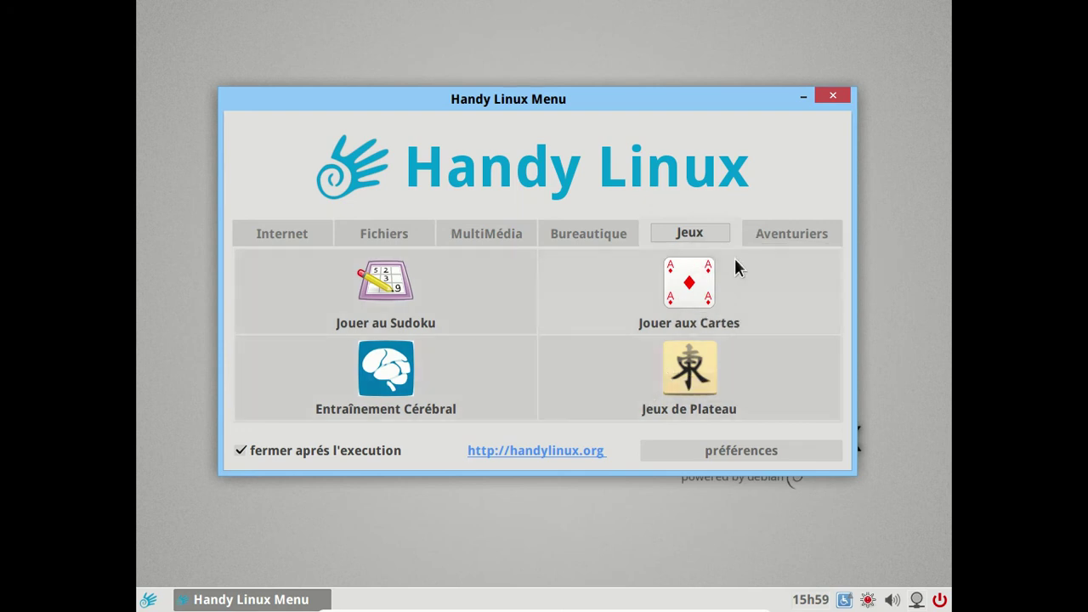
{"action": "left_click", "coordinate": [746, 235]}
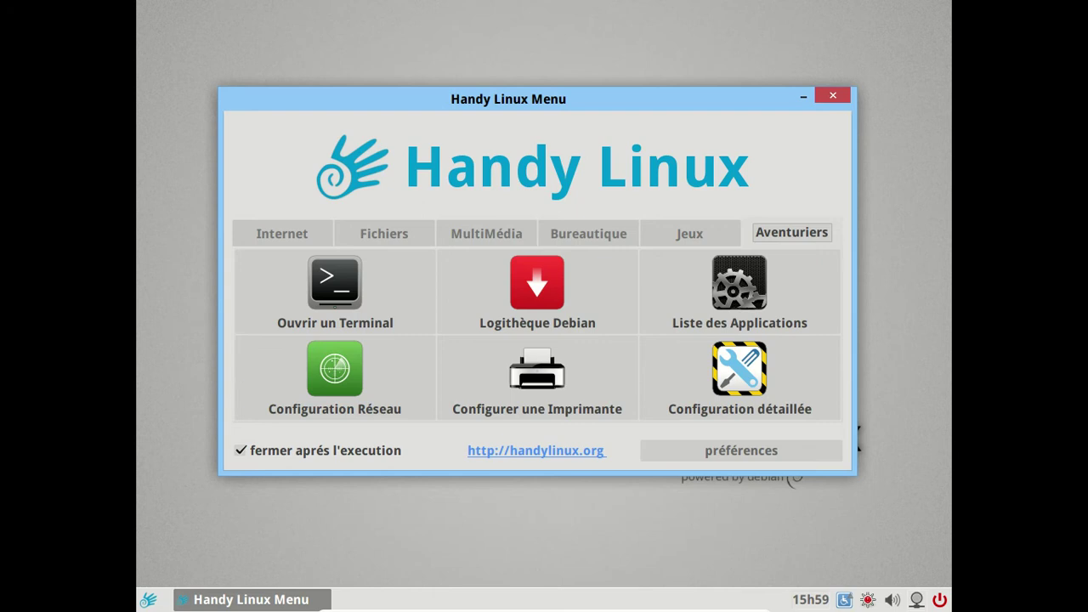
Step: Return to the Internet category and launch Services Libres Framasoft in Iceweasel
{"action": "left_click", "coordinate": [309, 232]}
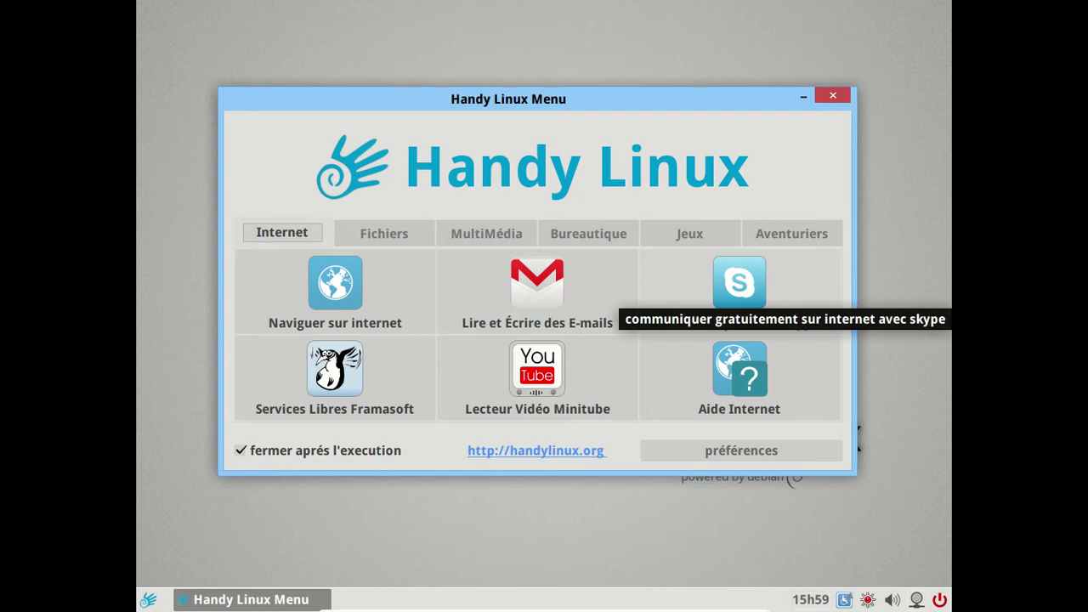
{"action": "left_click", "coordinate": [374, 399]}
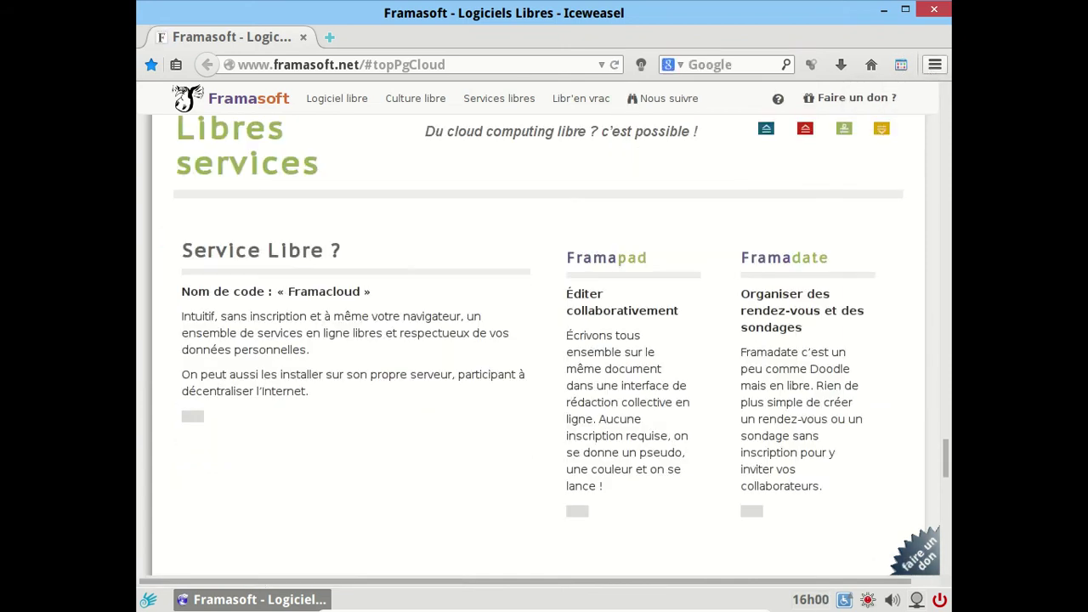
Step: Show the About Iceweasel information confirming browser version 33.0
{"action": "left_click", "coordinate": [934, 64]}
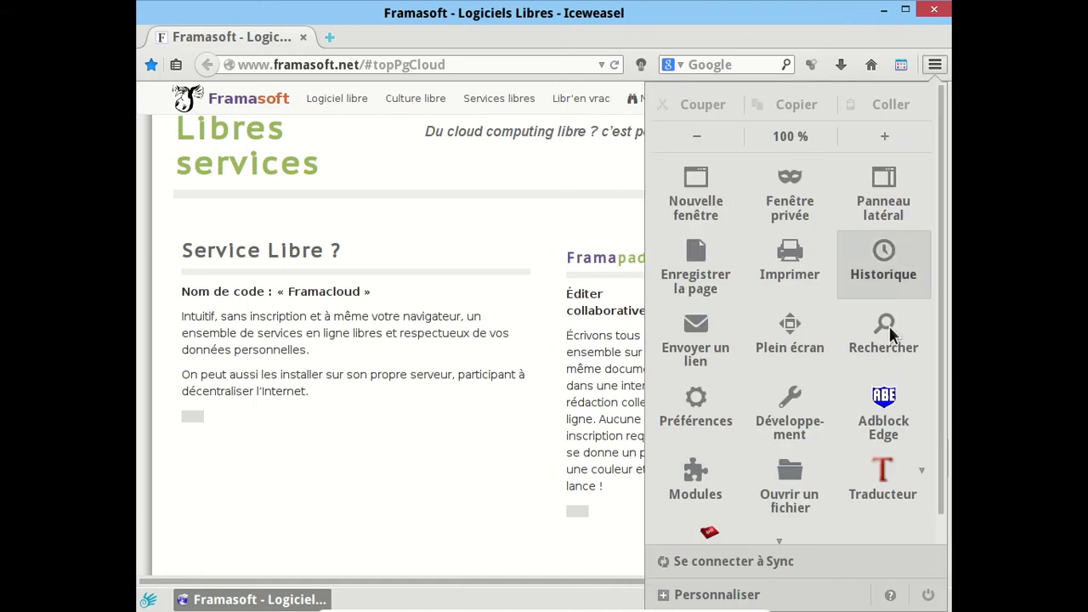
{"action": "scroll", "coordinate": [944, 378], "scroll_direction": "down", "scroll_amount": 1}
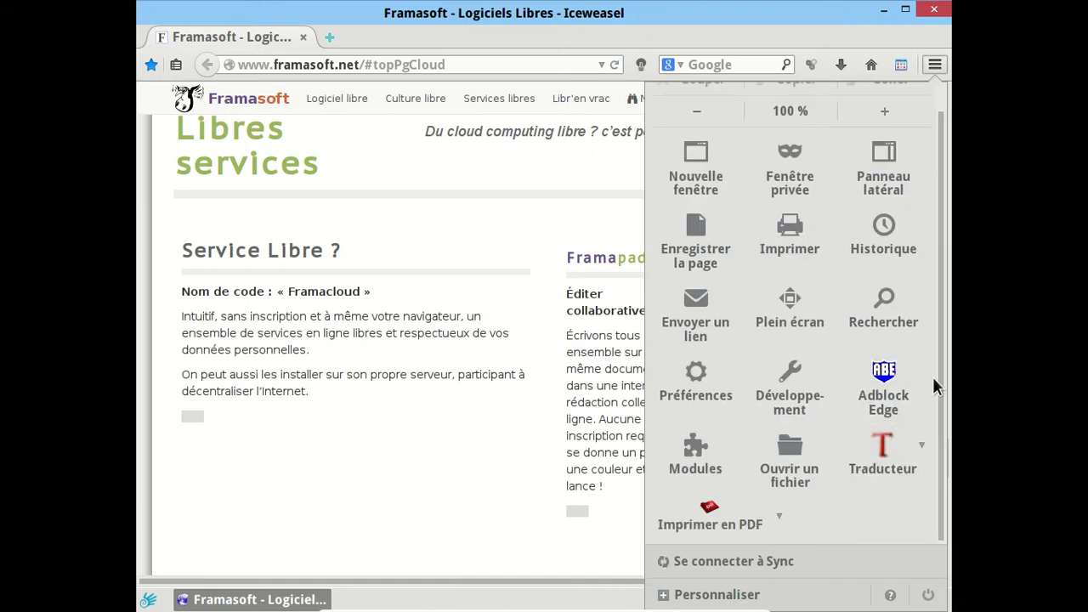
{"action": "left_click", "coordinate": [891, 594]}
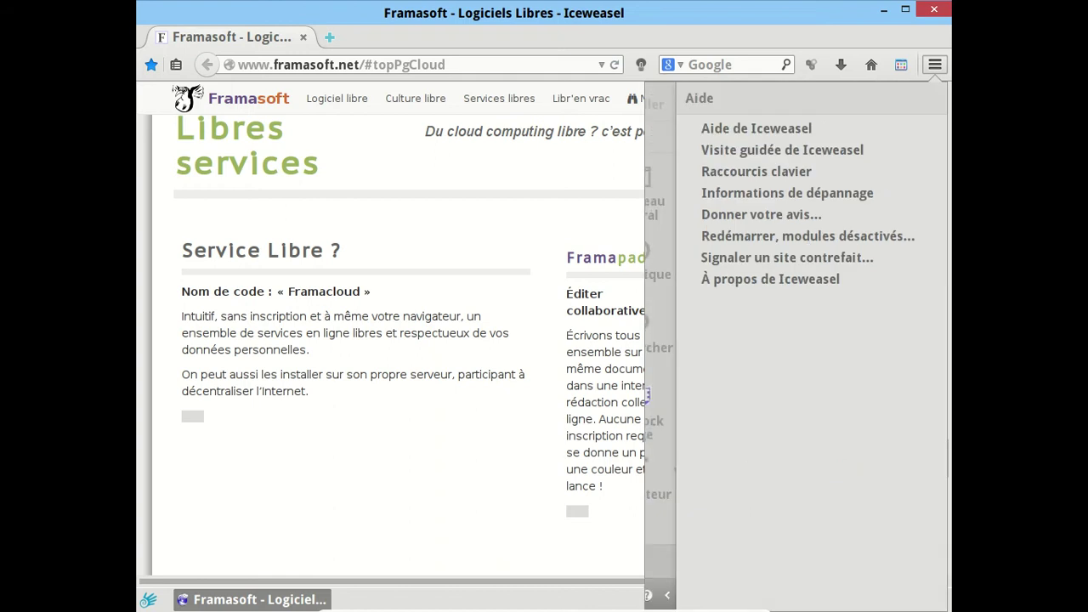
{"action": "left_click", "coordinate": [818, 289]}
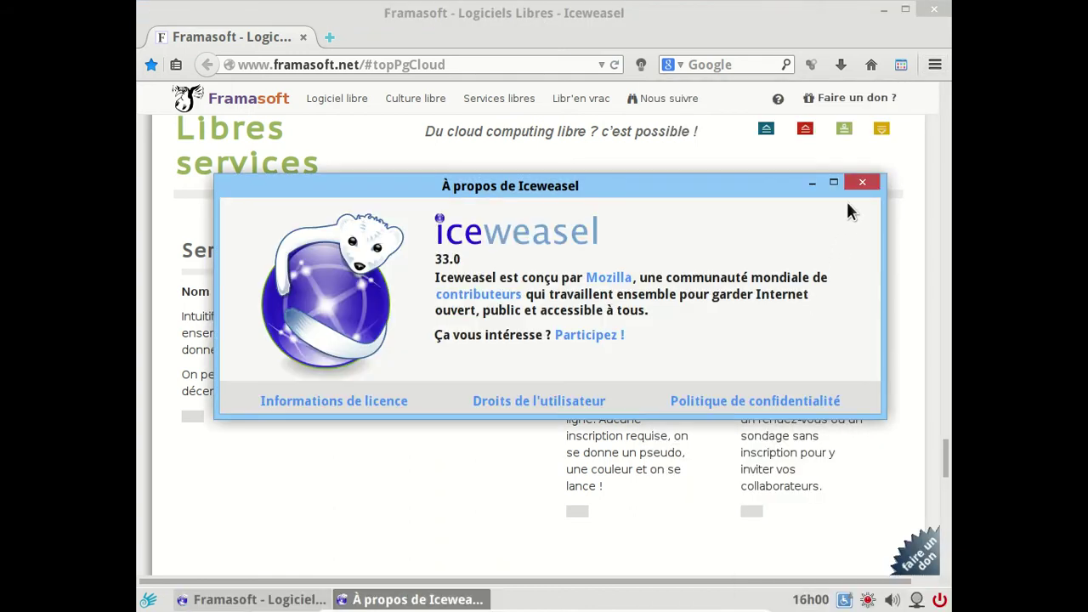
Step: Close the About window and open the add-ons manager's Extensions list
{"action": "left_click", "coordinate": [865, 182]}
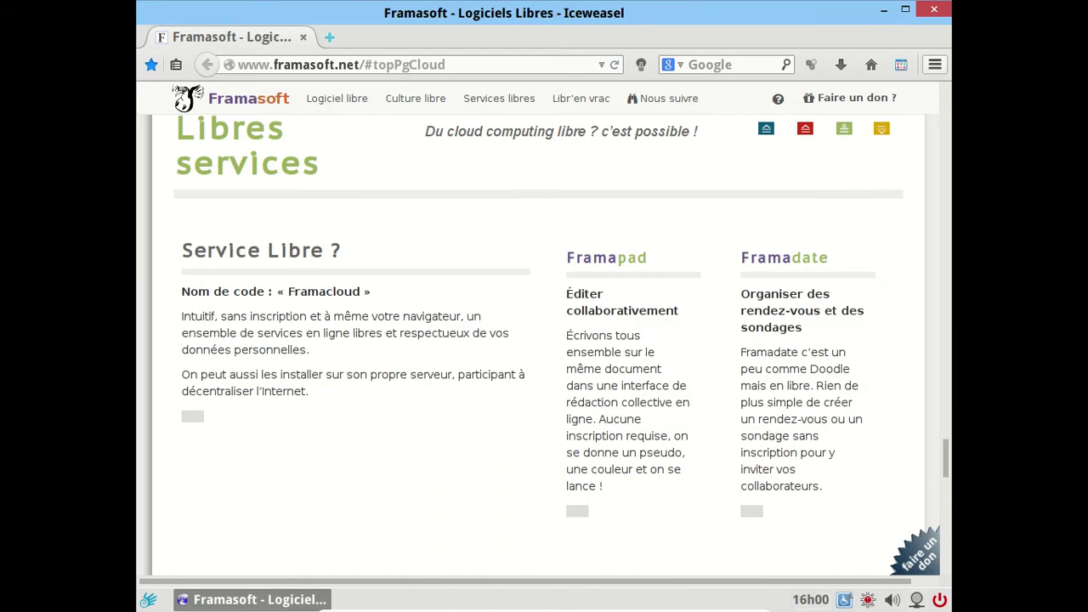
{"action": "left_click", "coordinate": [934, 65]}
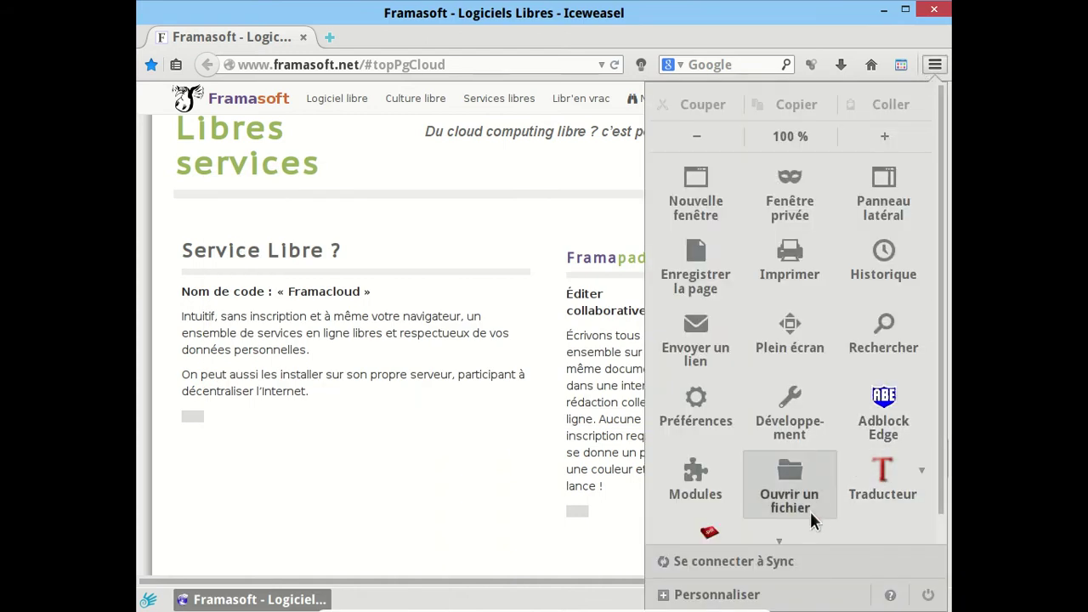
{"action": "left_click", "coordinate": [729, 479]}
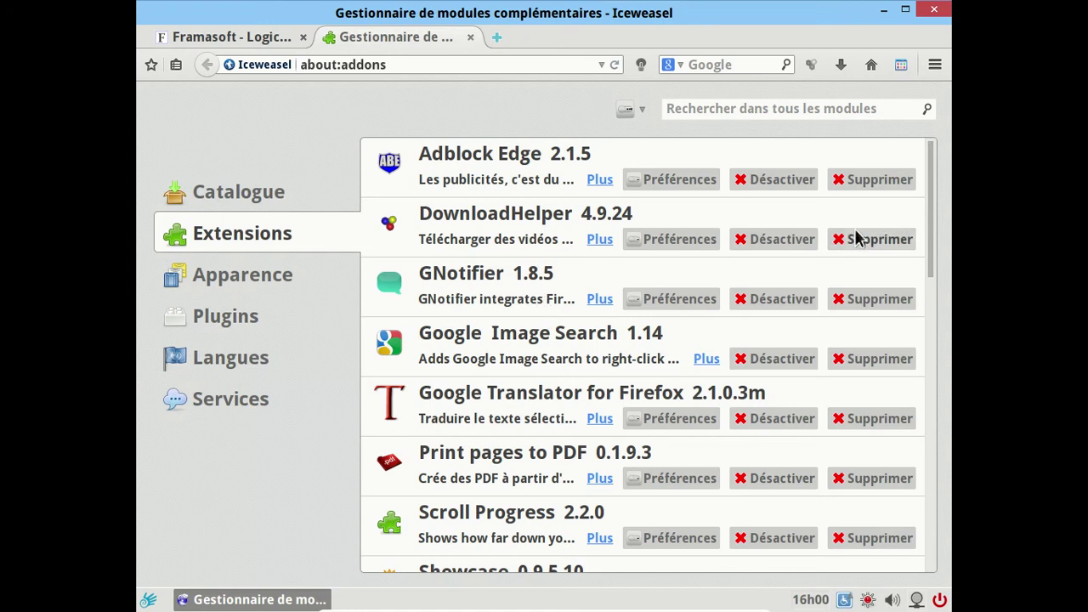
Step: Scroll through the installed extensions, then view the language packs and plugins
{"action": "scroll", "coordinate": [940, 225], "scroll_direction": "down", "scroll_amount": 5}
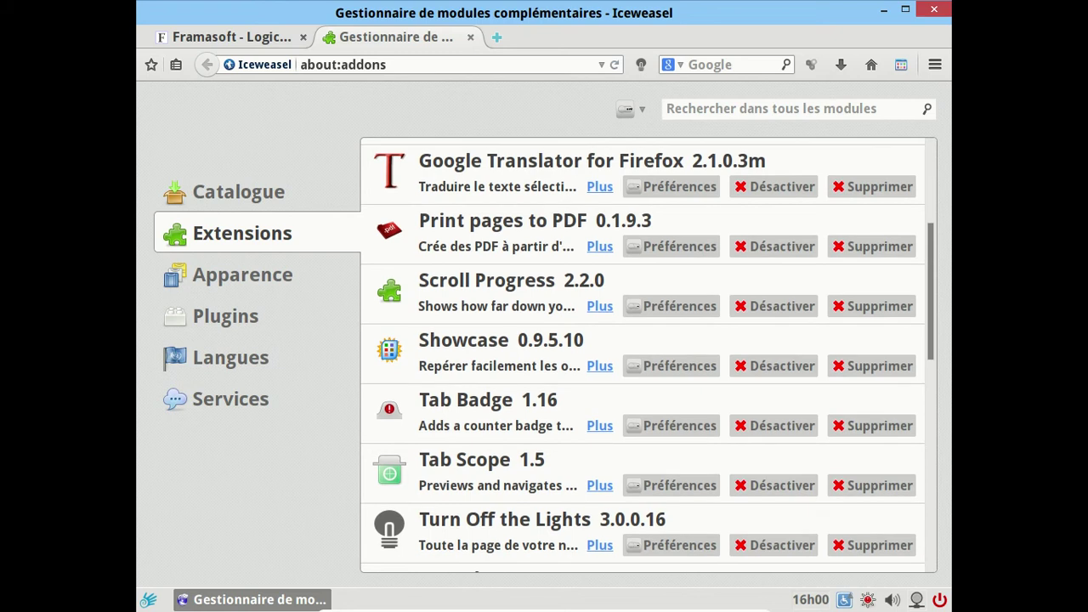
{"action": "scroll", "coordinate": [938, 311], "scroll_direction": "down", "scroll_amount": 5}
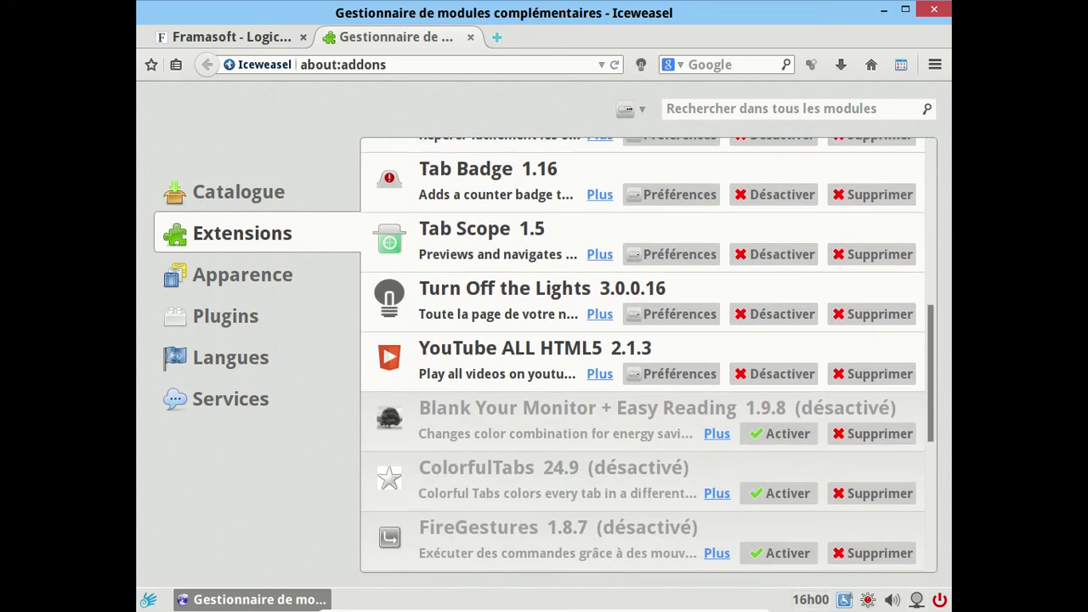
{"action": "scroll", "coordinate": [930, 432], "scroll_direction": "down", "scroll_amount": 7}
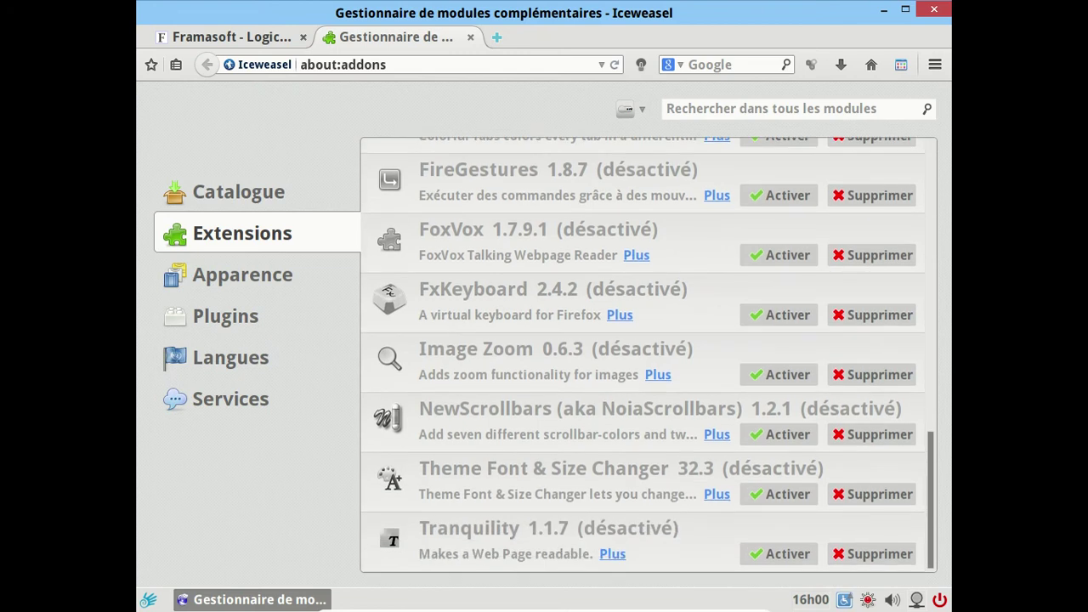
{"action": "left_click_drag", "start_coordinate": [930, 546], "coordinate": [1023, 157]}
{"action": "left_click", "coordinate": [233, 364]}
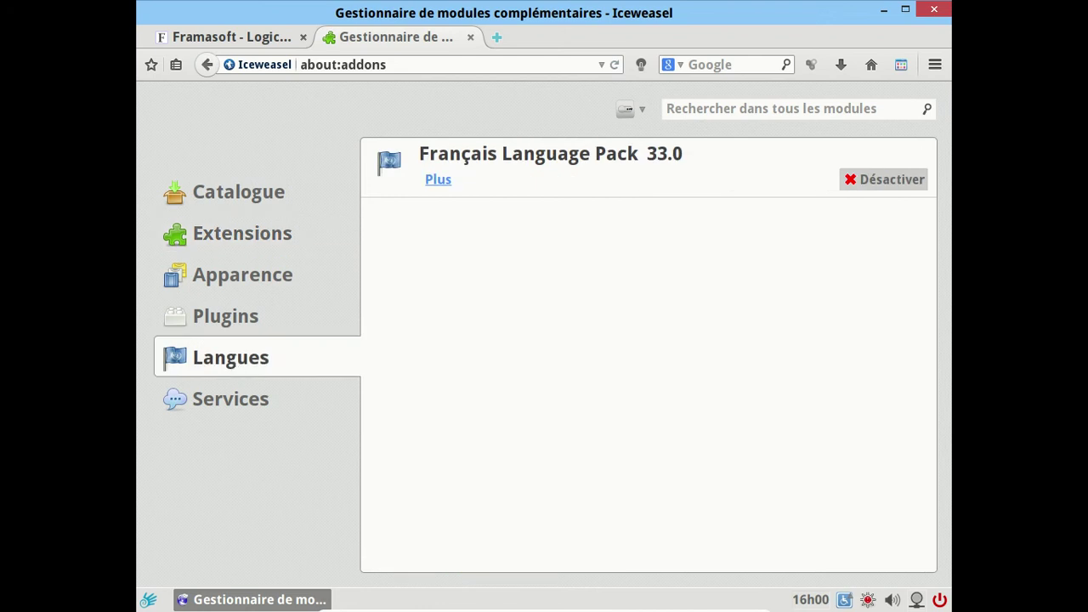
{"action": "left_click", "coordinate": [245, 312]}
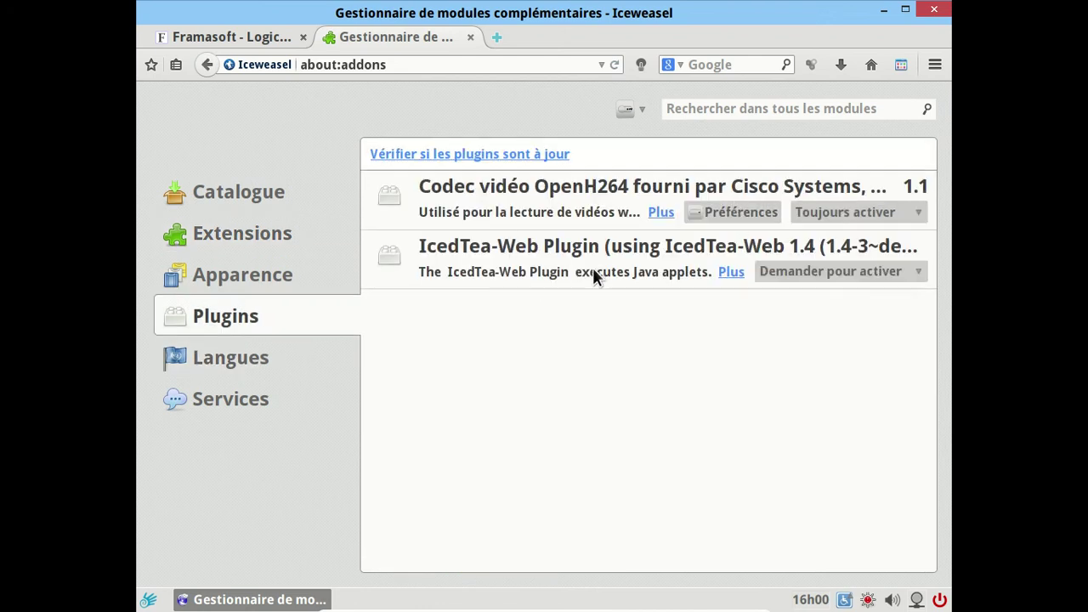
Step: View the themes, extensions and add-ons catalogue, then close the add-ons tab
{"action": "left_click", "coordinate": [288, 286]}
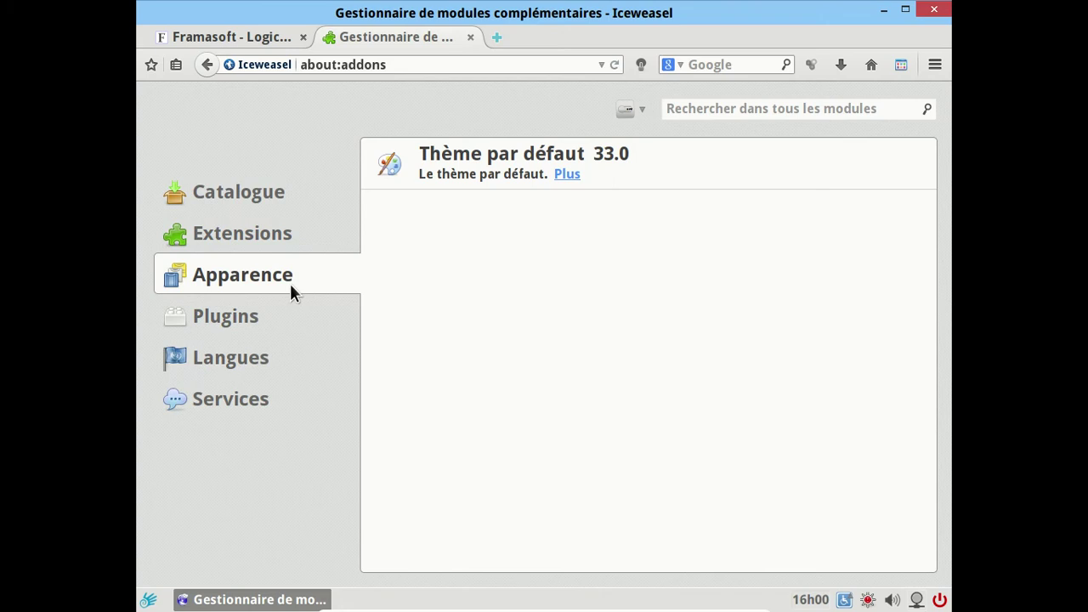
{"action": "left_click", "coordinate": [270, 233]}
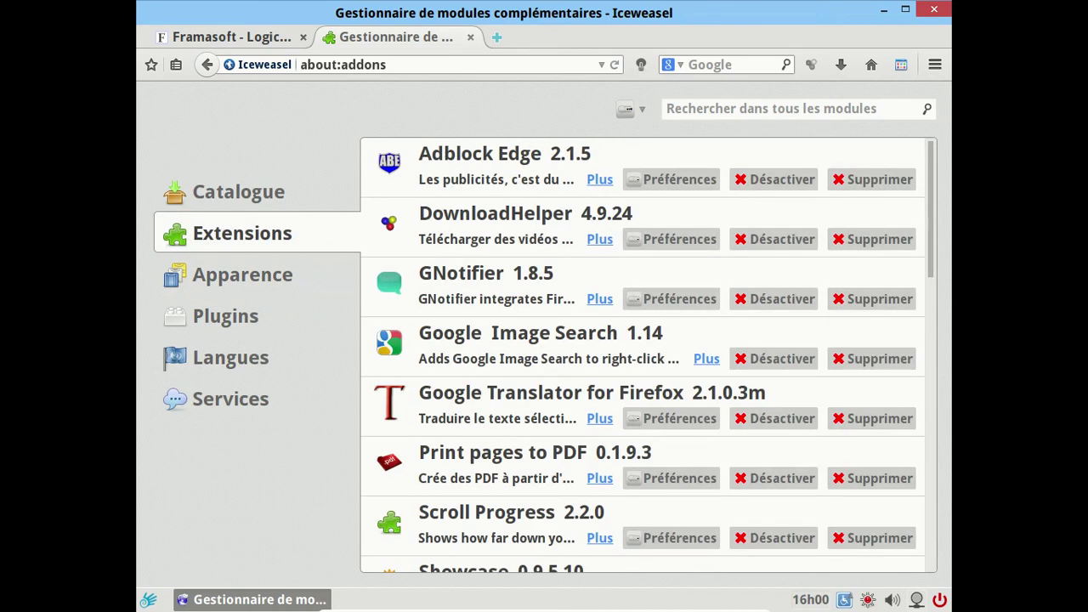
{"action": "left_click", "coordinate": [268, 193]}
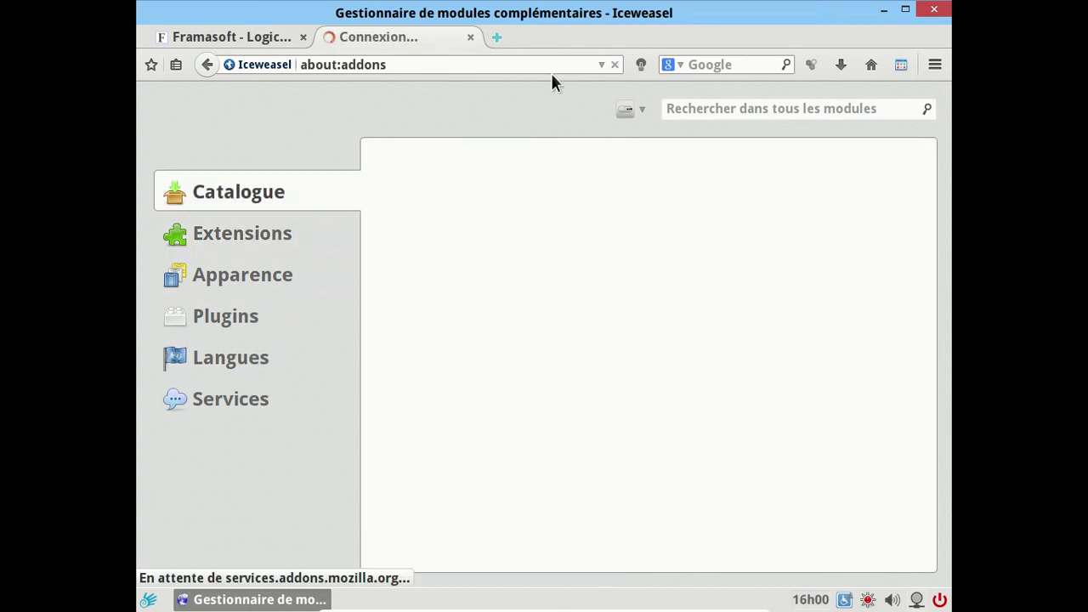
{"action": "left_click", "coordinate": [470, 37]}
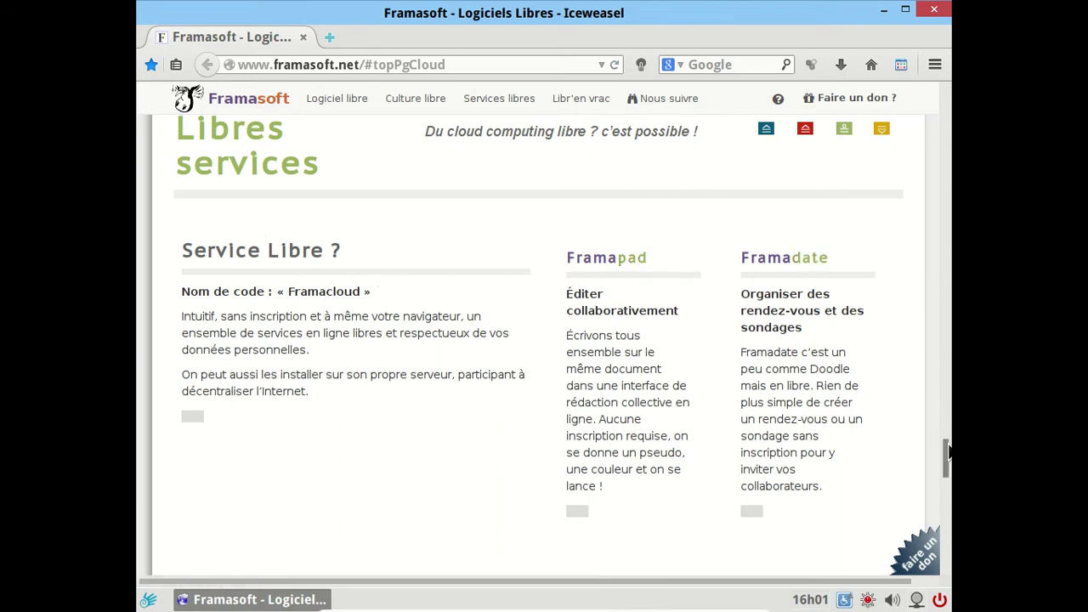
Step: Scroll the Framasoft services list and open Framasphère at framasphere.org
{"action": "scroll", "coordinate": [941, 476], "scroll_direction": "down", "scroll_amount": 6}
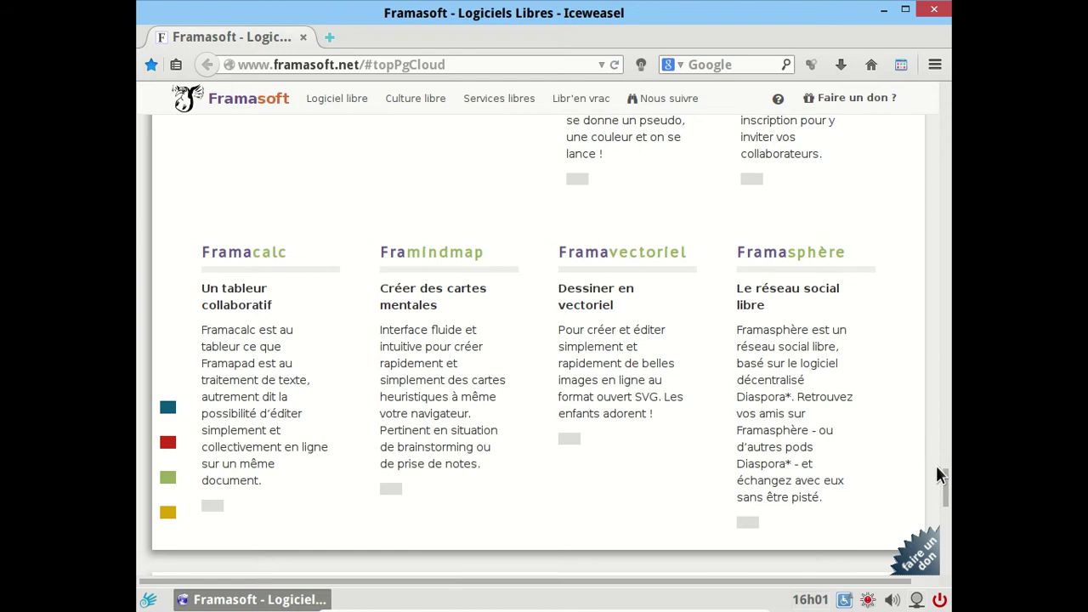
{"action": "left_click", "coordinate": [846, 259]}
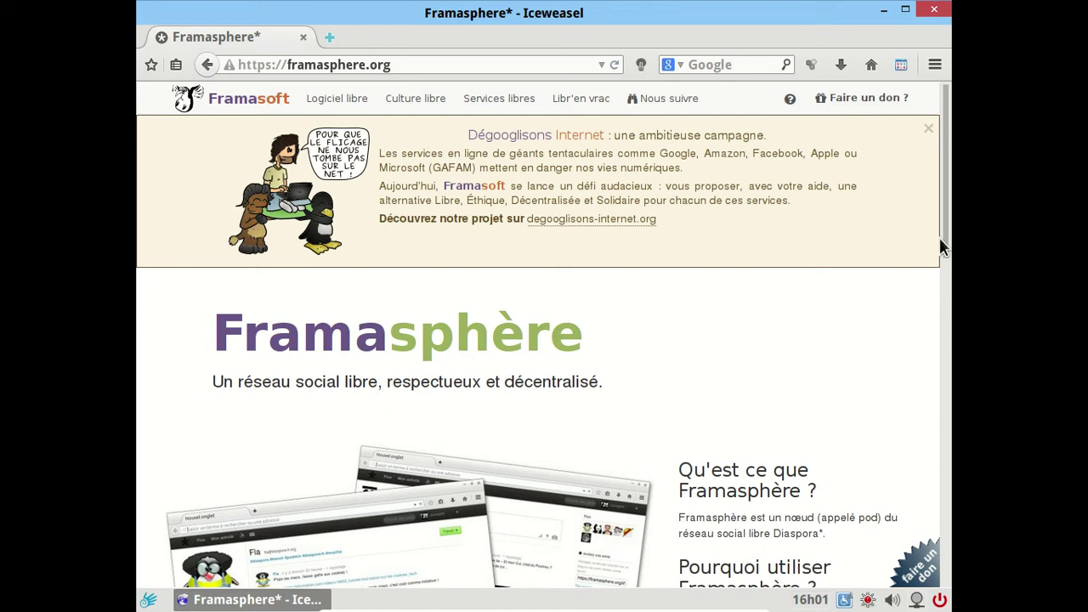
Step: Sign in to Framasphère with the account's username and password
{"action": "left_click_drag", "start_coordinate": [939, 237], "coordinate": [934, 416]}
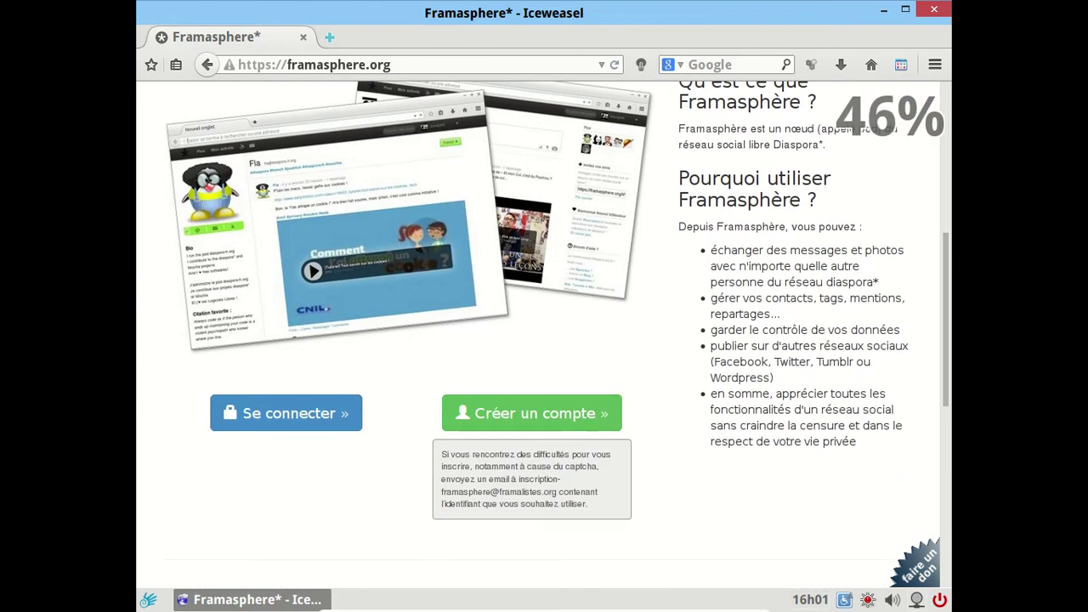
{"action": "left_click", "coordinate": [296, 413]}
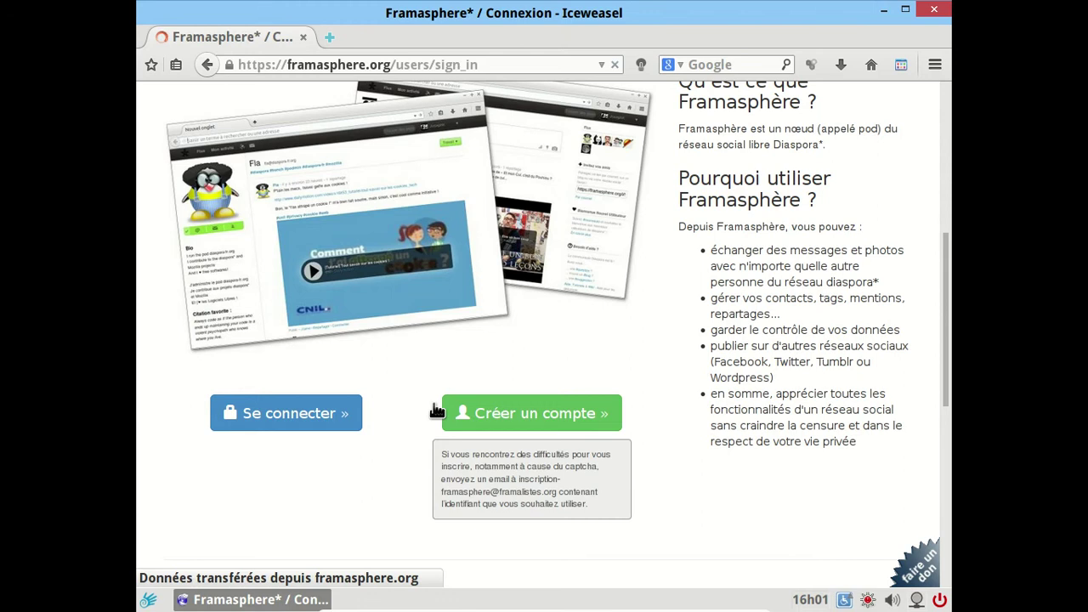
{"action": "type", "text": "fredbezies"}
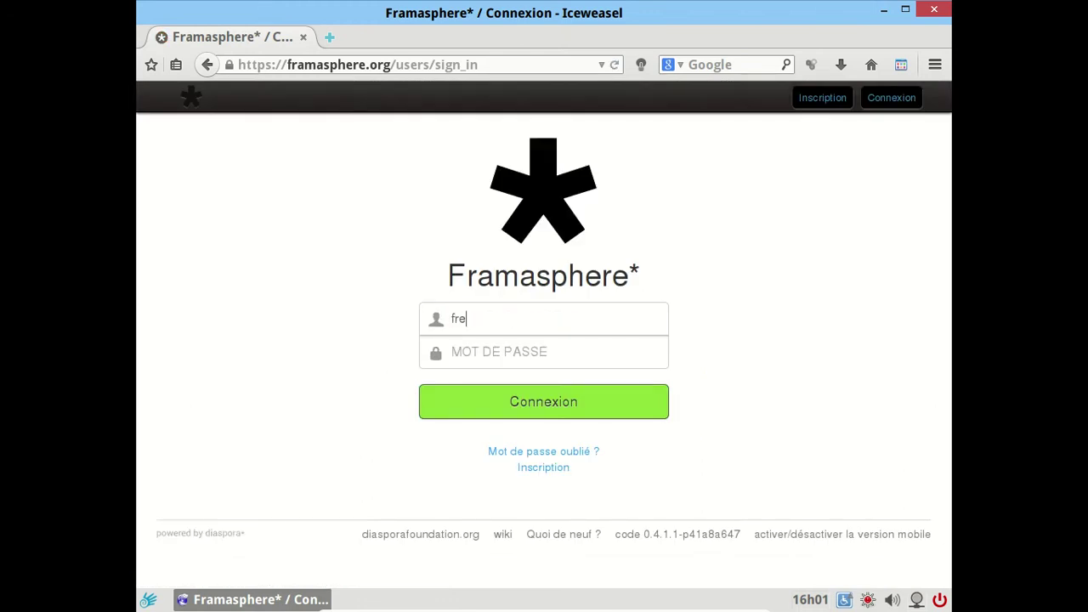
{"action": "key", "text": "Tab"}
{"action": "type", "text": "•••••••••"}
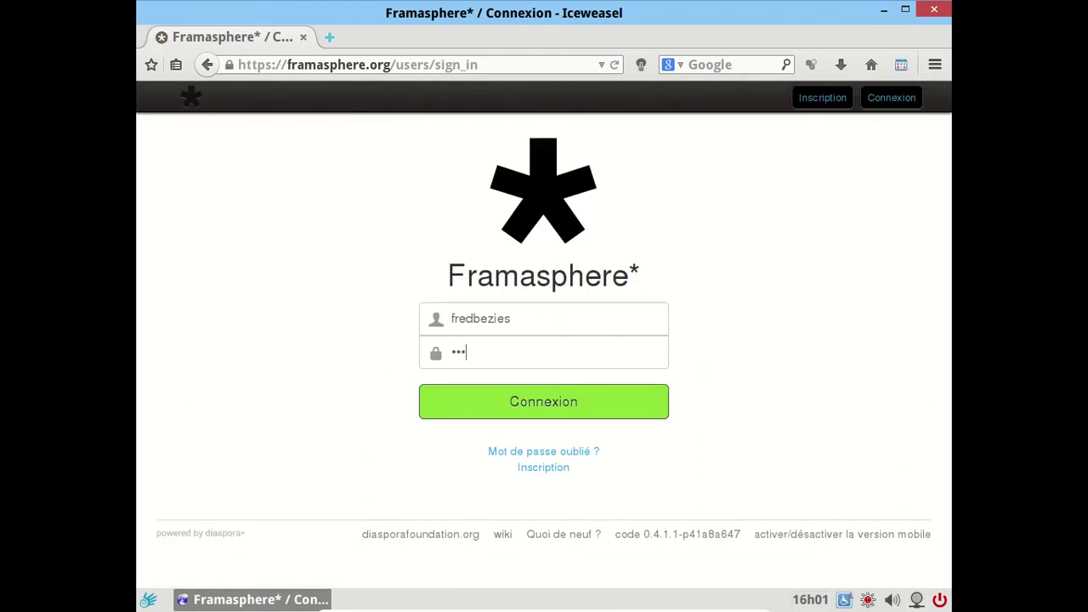
{"action": "type", "text": "••"}
{"action": "key", "text": "Return"}
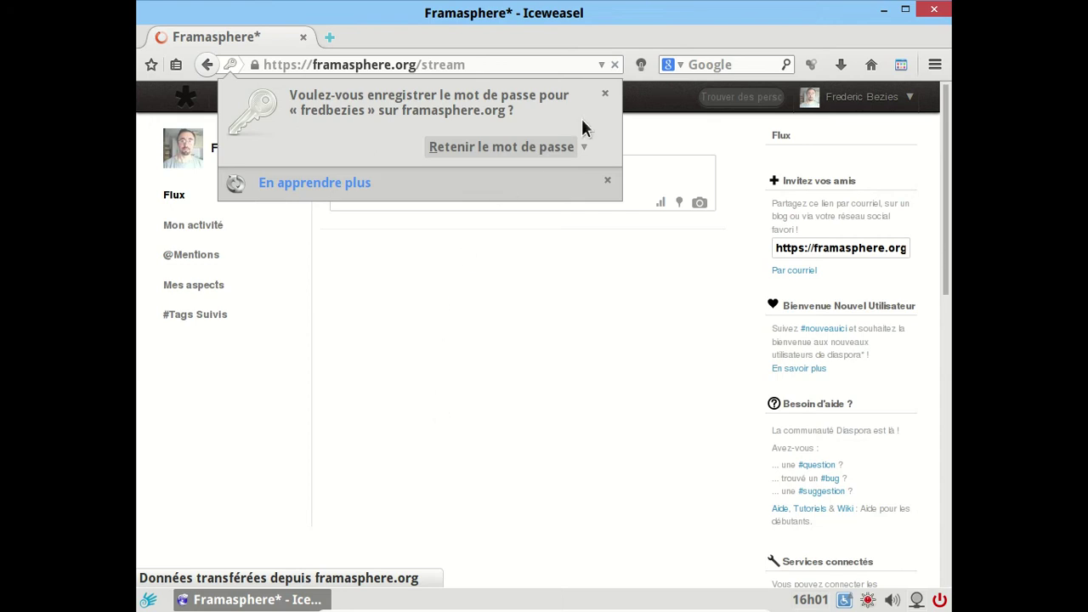
Step: Decline saving the password, glance at notifications, and scroll the Flux stream
{"action": "left_click", "coordinate": [604, 93]}
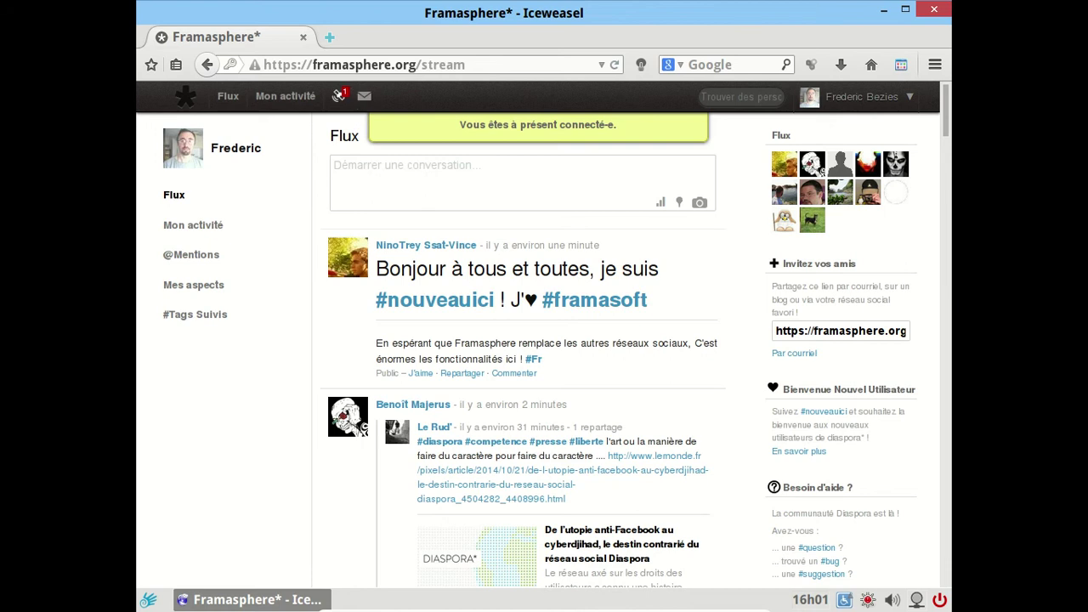
{"action": "left_click", "coordinate": [340, 96]}
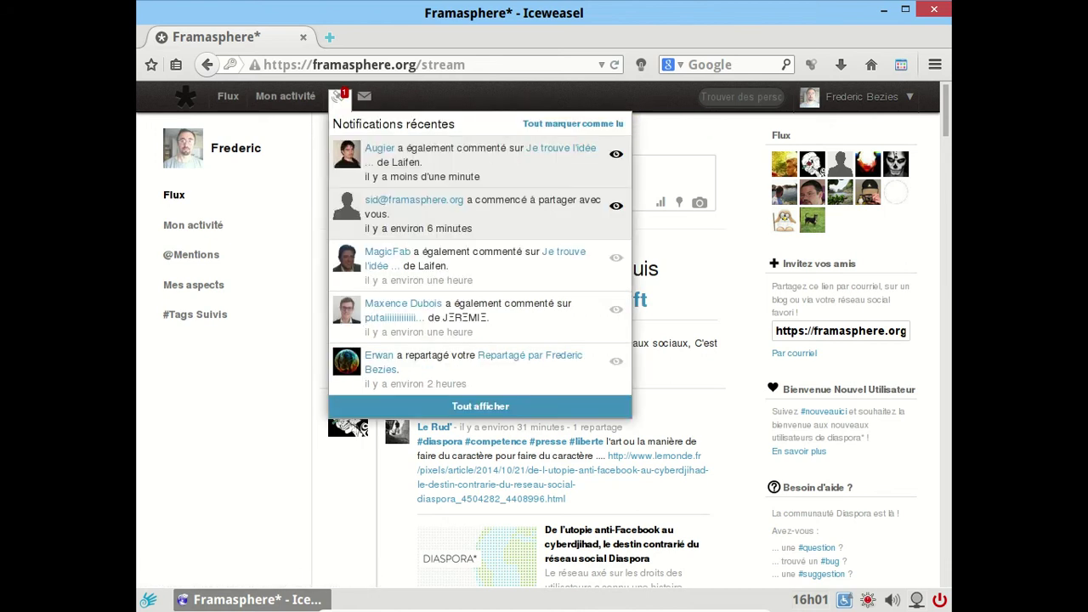
{"action": "left_click", "coordinate": [339, 96]}
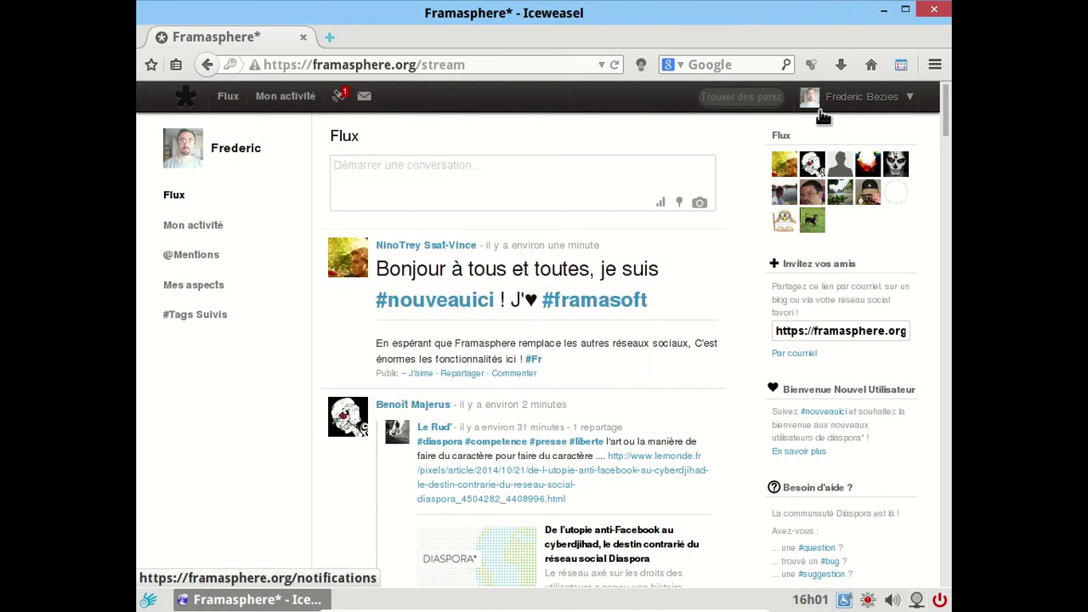
{"action": "left_click_drag", "start_coordinate": [946, 100], "coordinate": [943, 205]}
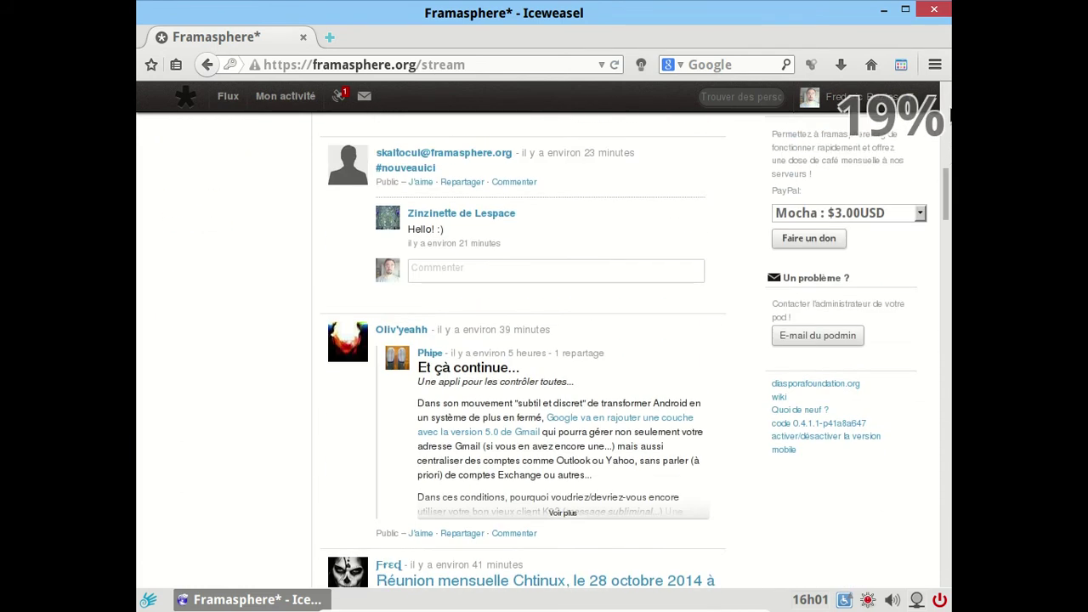
{"action": "left_click_drag", "start_coordinate": [949, 104], "coordinate": [942, 85]}
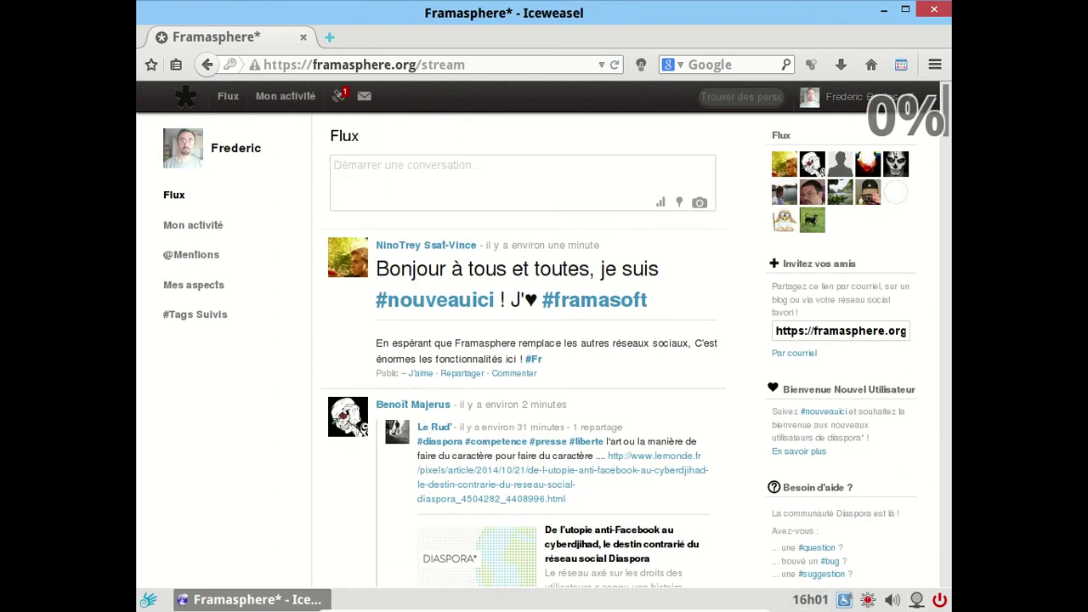
Step: Close Iceweasel and launch Lecteur Vidéo Minitube from the Internet tab
{"action": "left_click", "coordinate": [934, 9]}
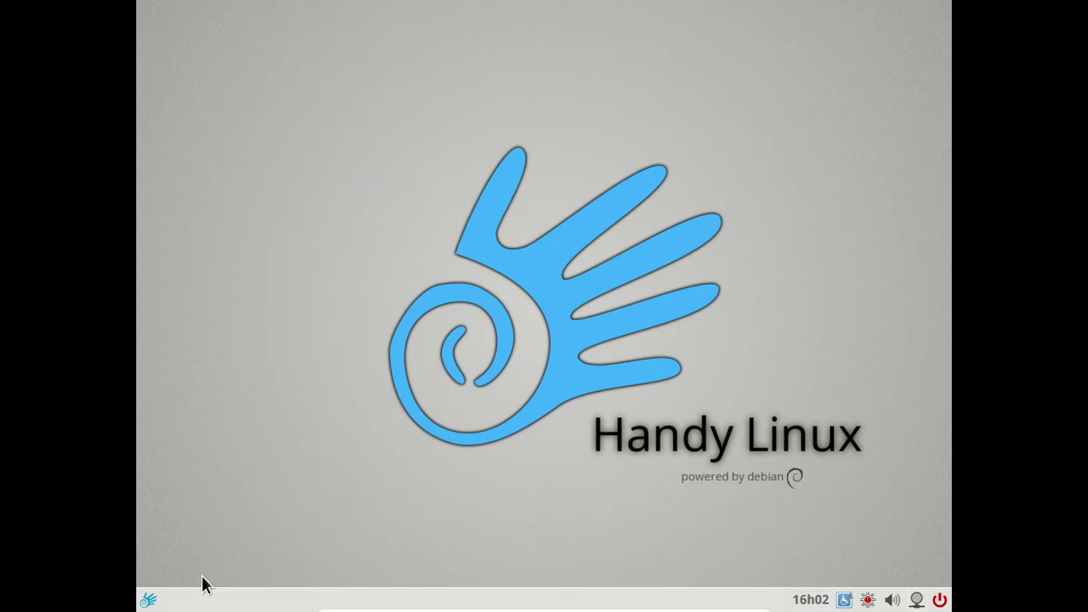
{"action": "left_click", "coordinate": [148, 600]}
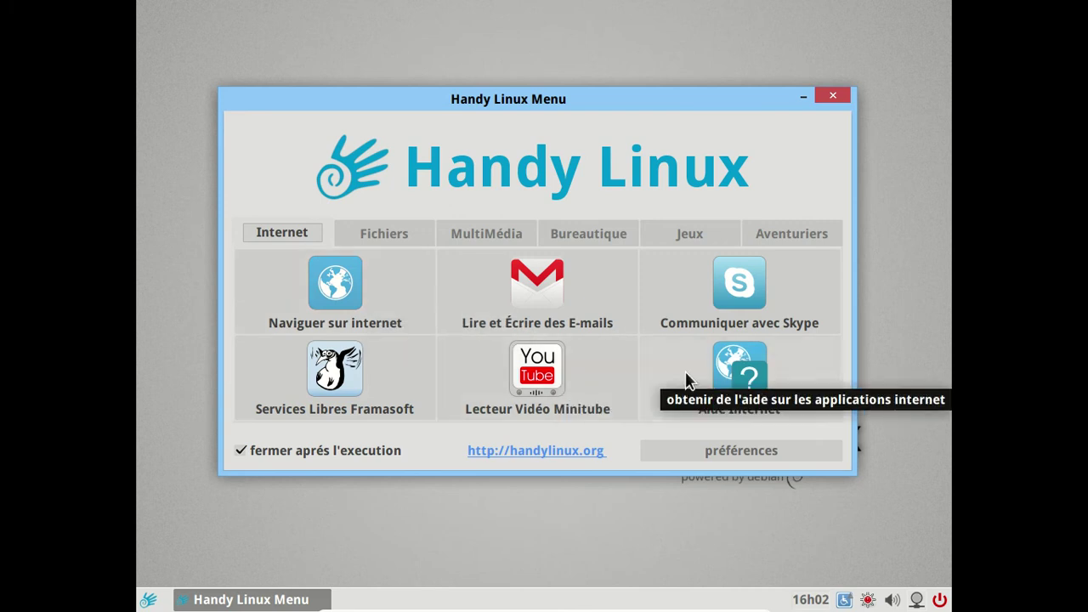
{"action": "left_click", "coordinate": [537, 374]}
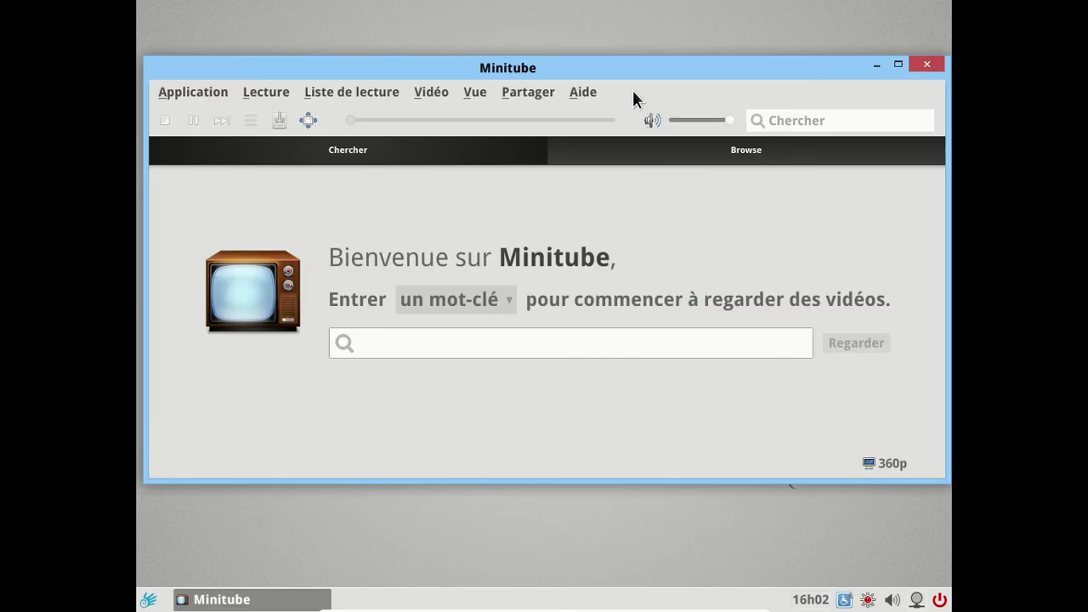
Step: Check Minitube's About page showing version 2.0, then close Minitube
{"action": "left_click", "coordinate": [574, 96]}
{"action": "left_click", "coordinate": [601, 170]}
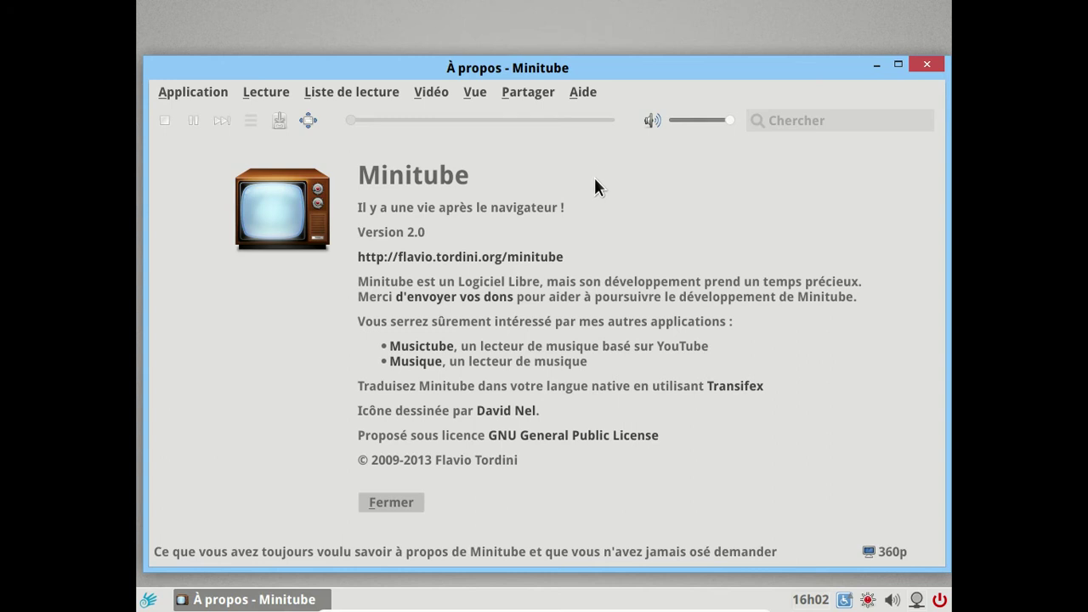
{"action": "left_click", "coordinate": [915, 67]}
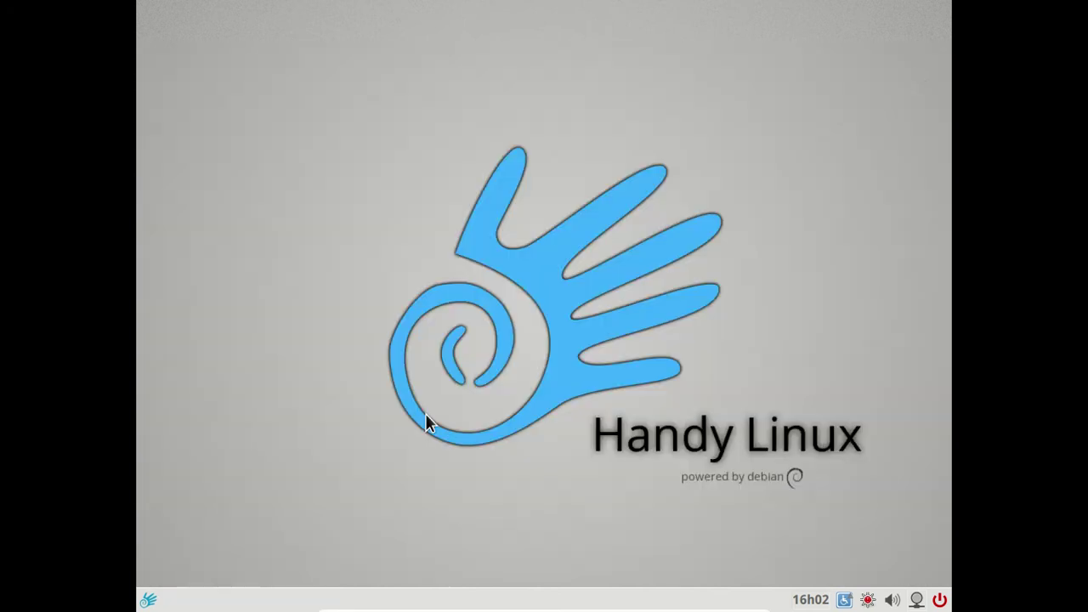
Step: Open Mon Dossier Personnel in Thunar from the Fichiers category
{"action": "left_click", "coordinate": [148, 600]}
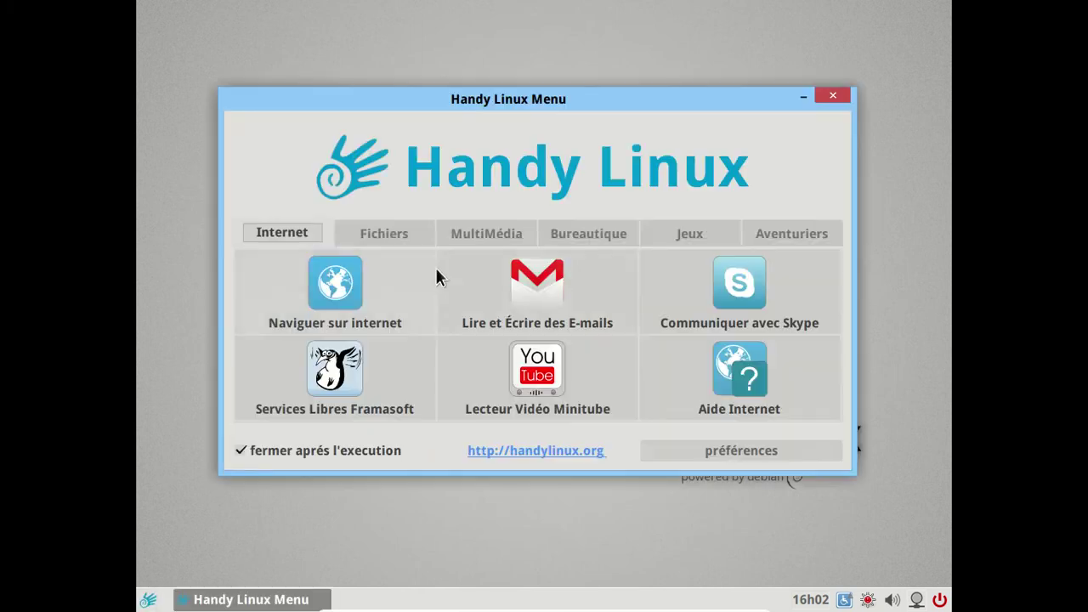
{"action": "left_click", "coordinate": [399, 234]}
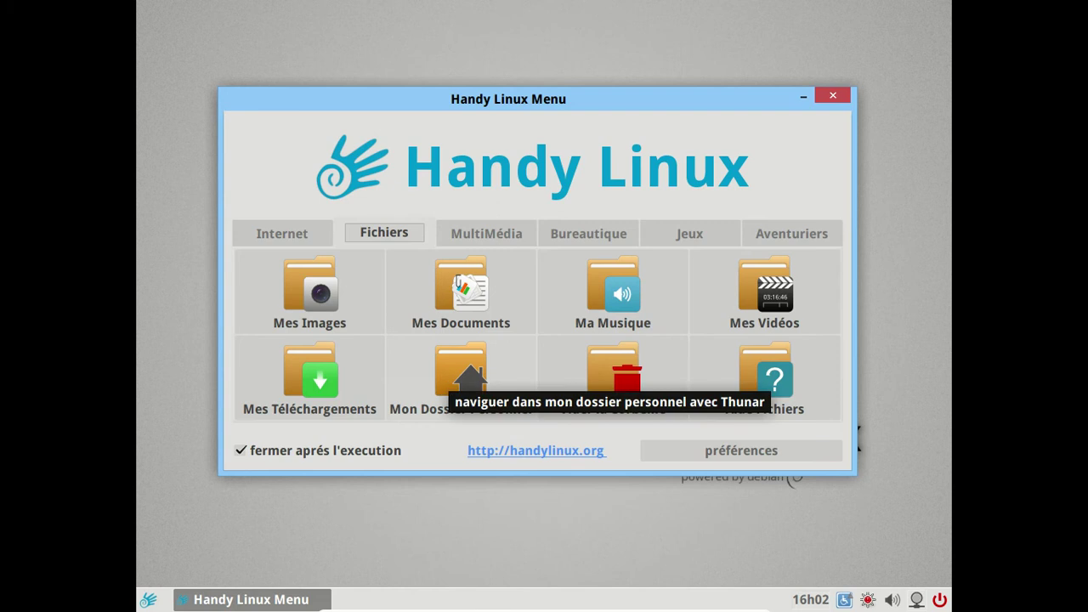
{"action": "left_click", "coordinate": [446, 372]}
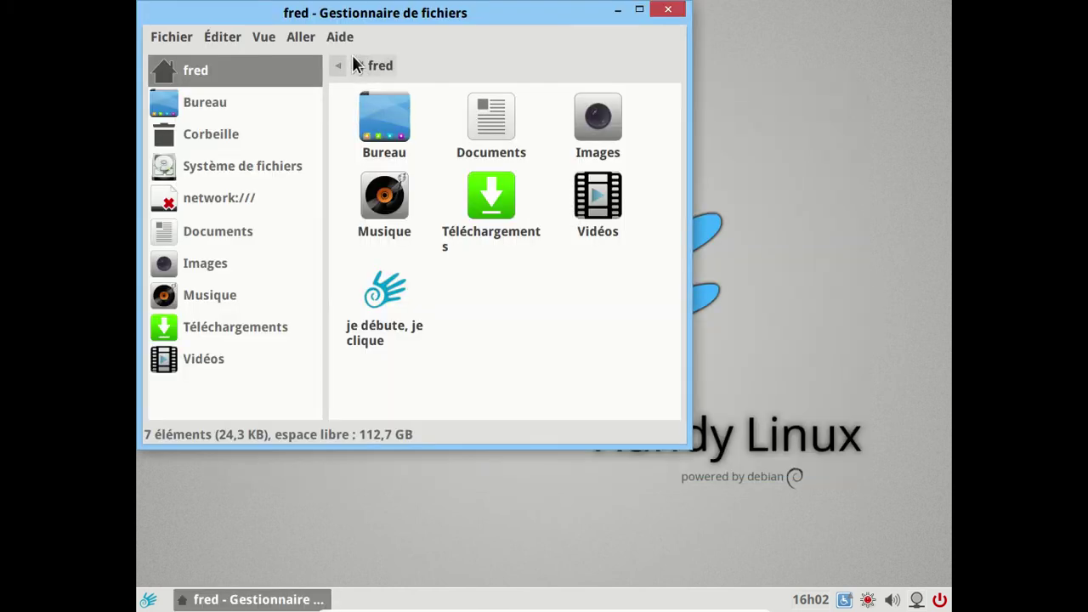
Step: Check Thunar's About dialog showing version 1.2.3, then close the file manager
{"action": "left_click", "coordinate": [340, 37]}
{"action": "left_click", "coordinate": [353, 75]}
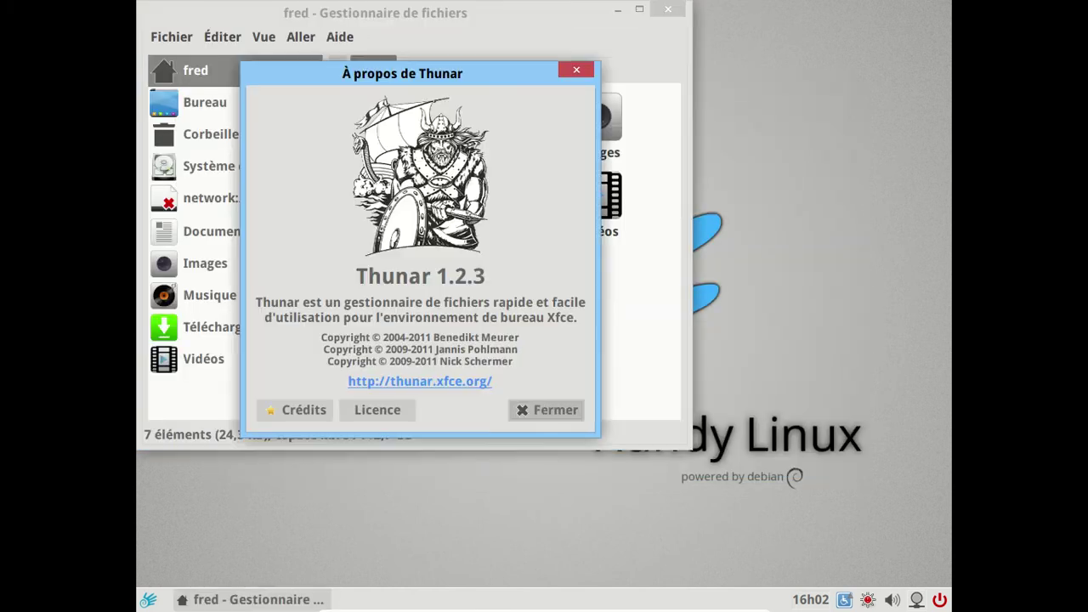
{"action": "left_click", "coordinate": [528, 410]}
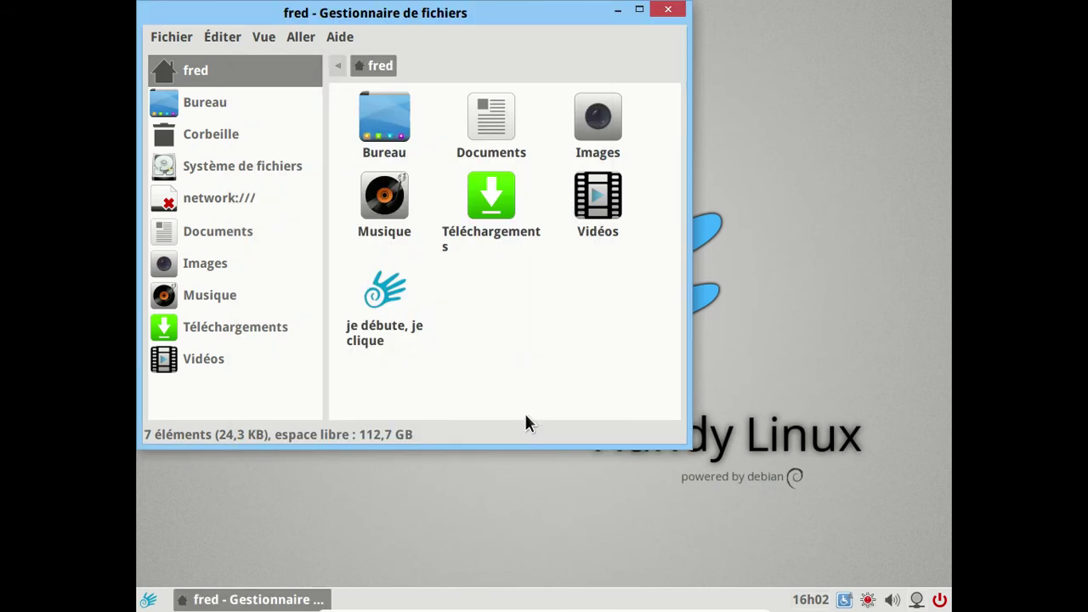
{"action": "left_click", "coordinate": [668, 10]}
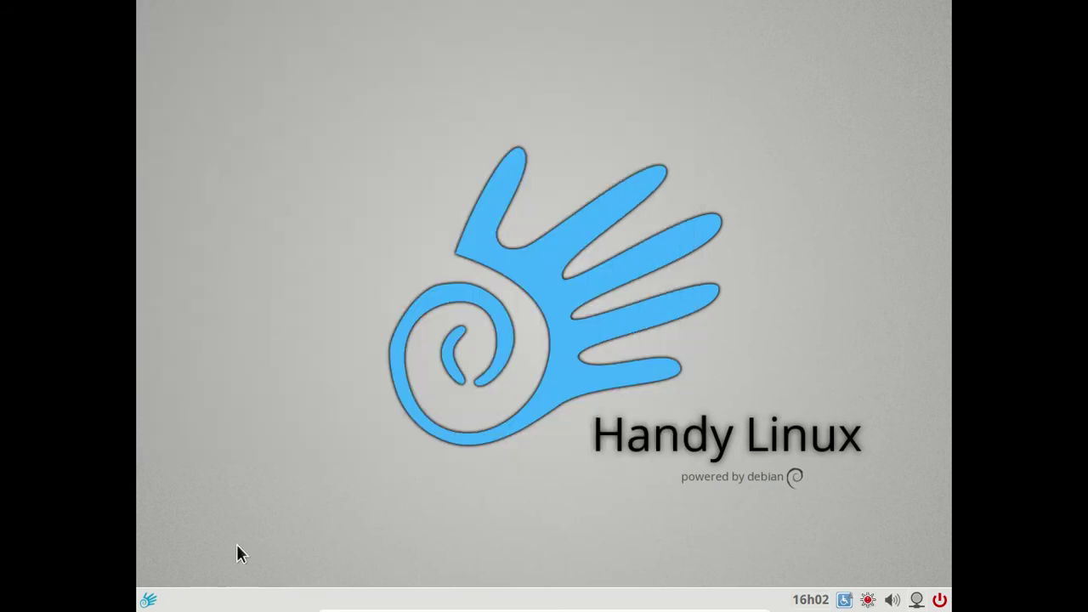
Step: Launch Xfce Mixer from MultiMédia and display the PCM and Volume général controls
{"action": "left_click", "coordinate": [147, 600]}
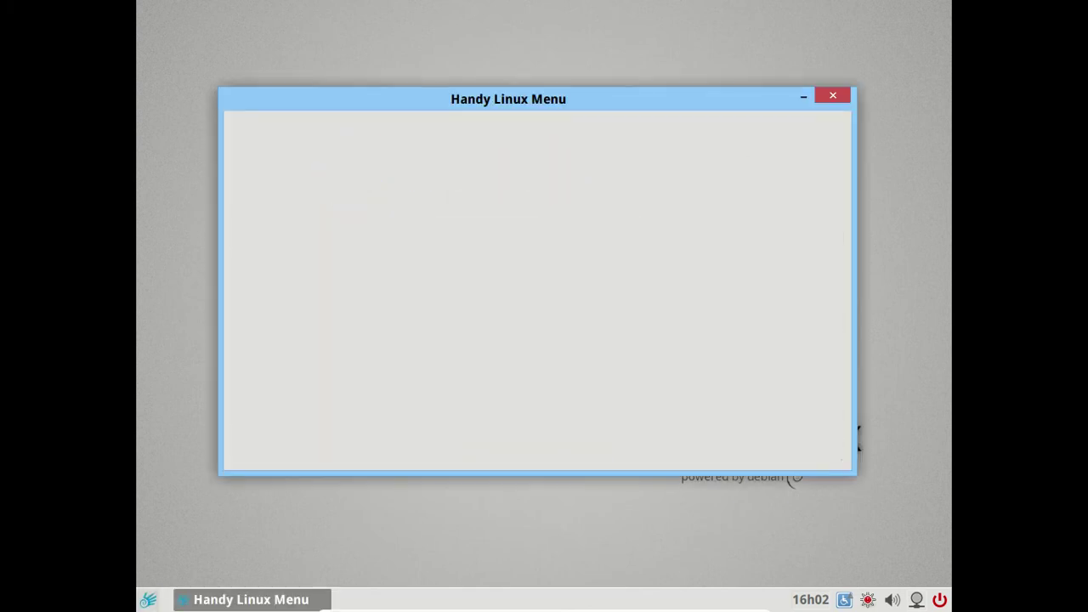
{"action": "left_click", "coordinate": [478, 233]}
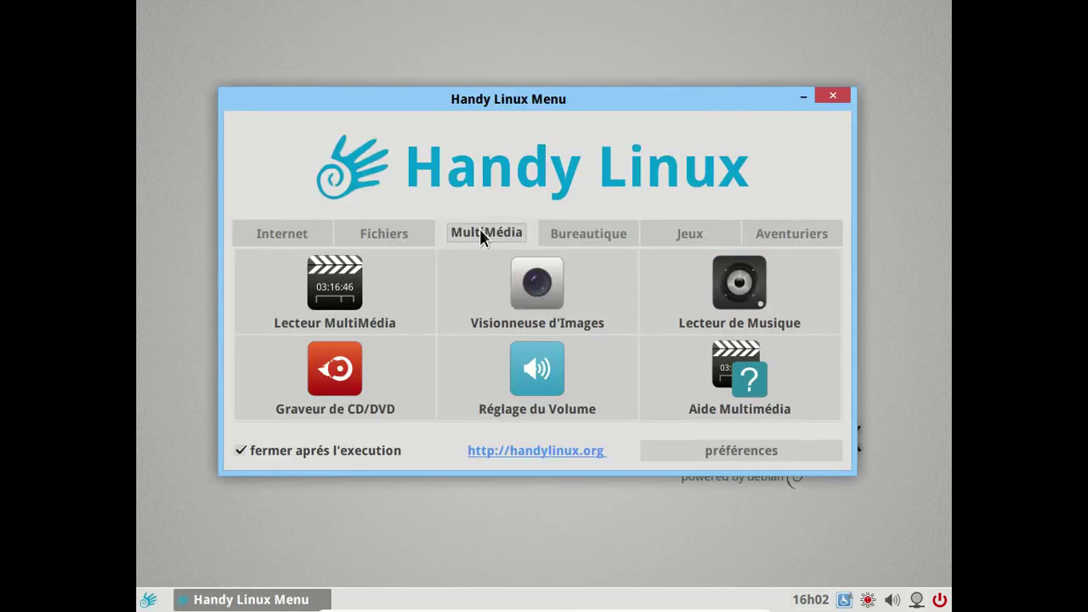
{"action": "left_click", "coordinate": [547, 369]}
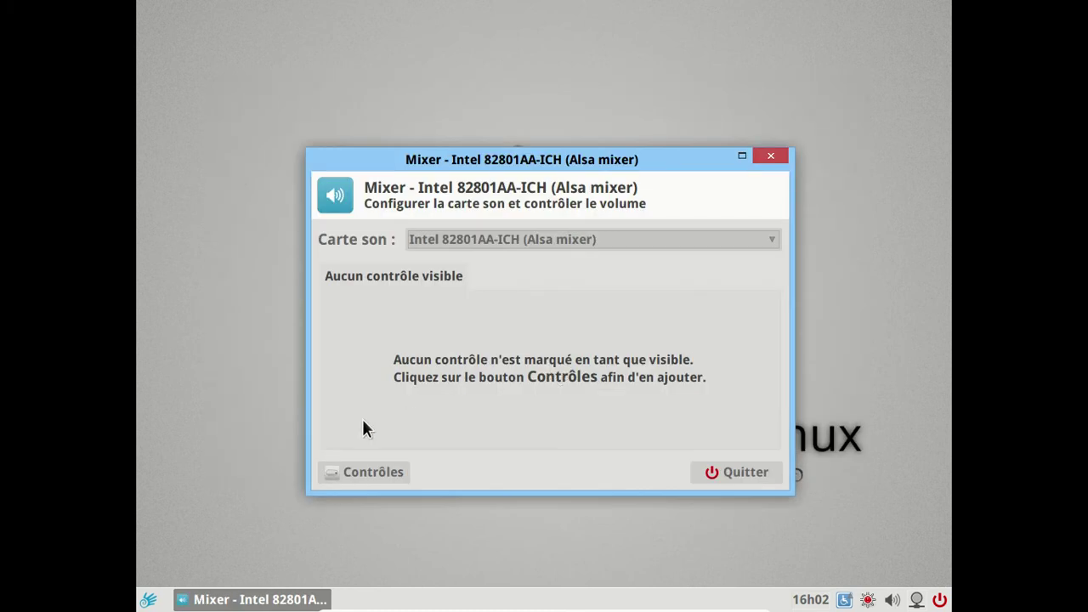
{"action": "left_click", "coordinate": [355, 475]}
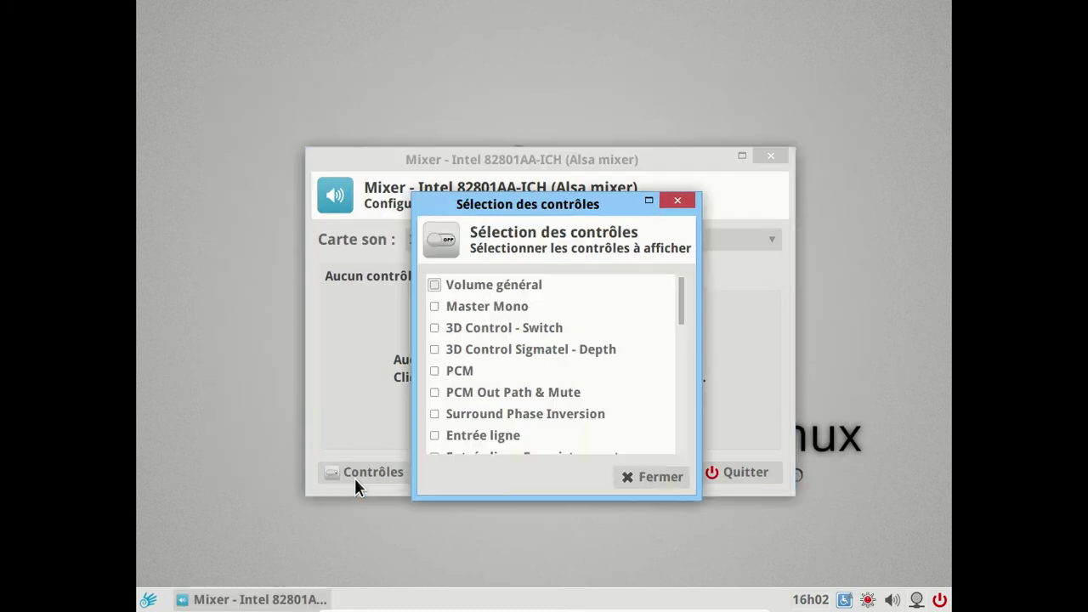
{"action": "left_click", "coordinate": [434, 370]}
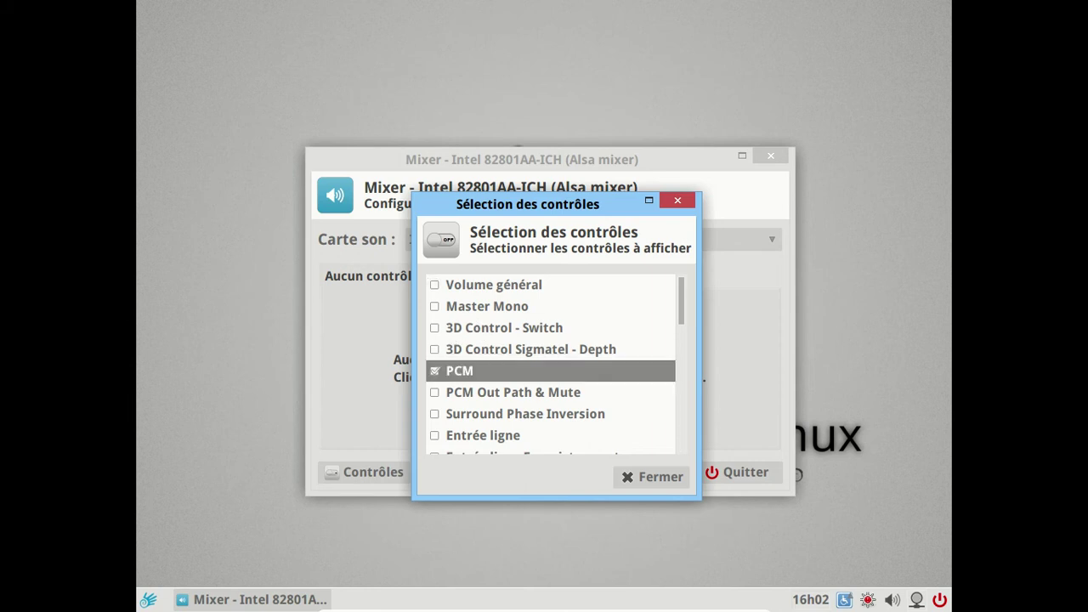
{"action": "left_click", "coordinate": [435, 284]}
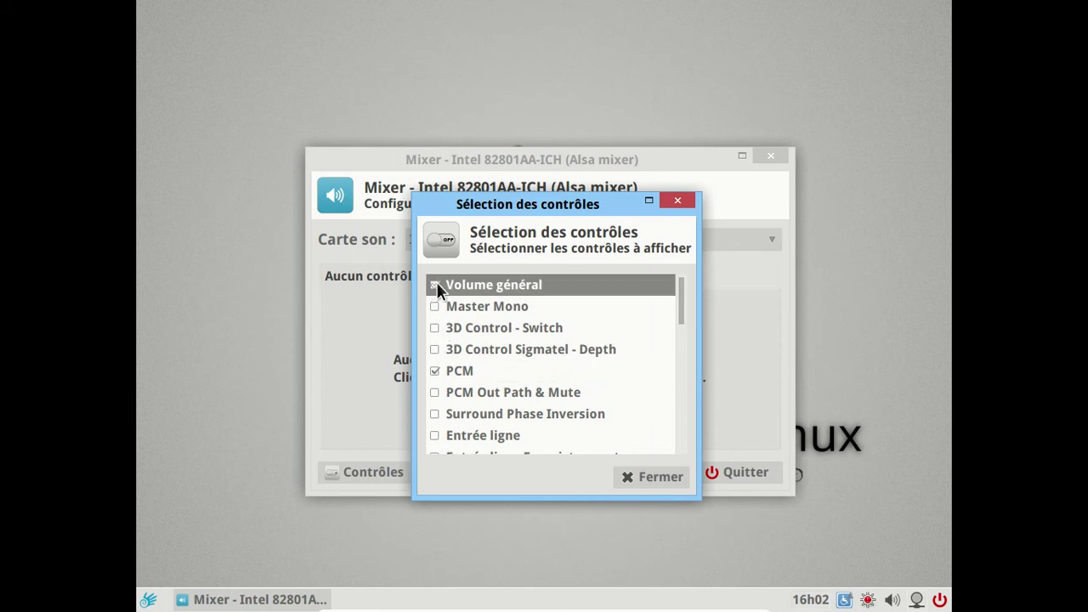
{"action": "left_click", "coordinate": [647, 473]}
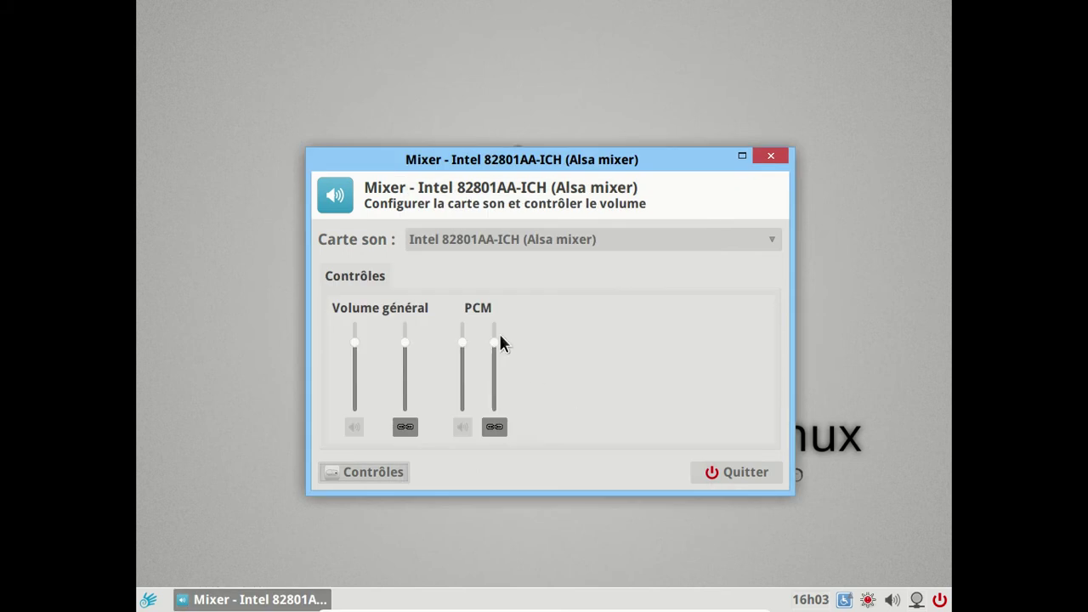
Step: Raise PCM and Volume général to full volume, then close the mixer
{"action": "left_click_drag", "start_coordinate": [498, 343], "coordinate": [496, 331]}
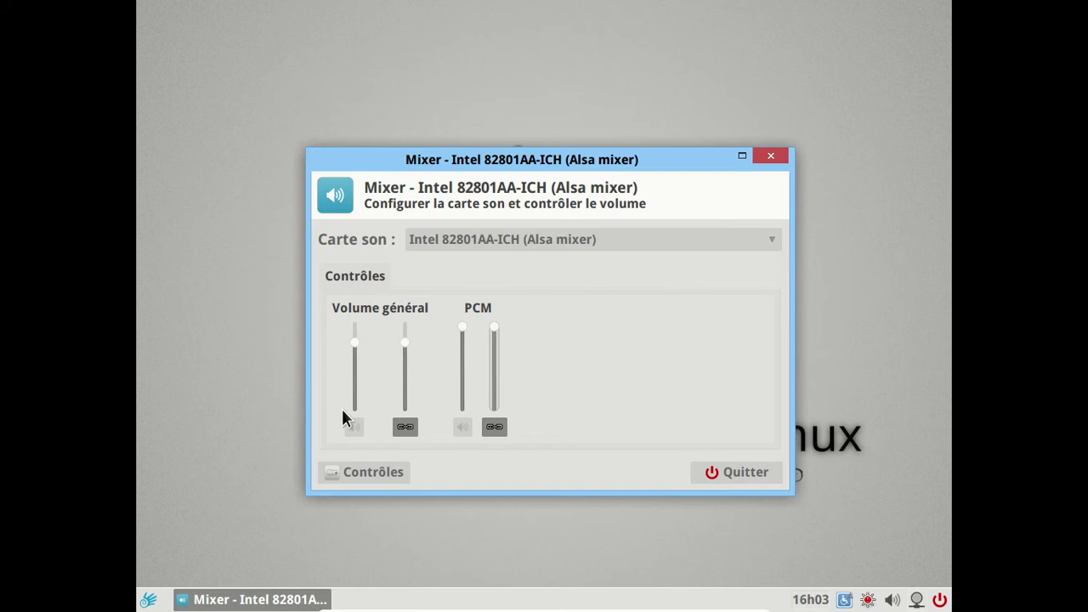
{"action": "left_click", "coordinate": [354, 428]}
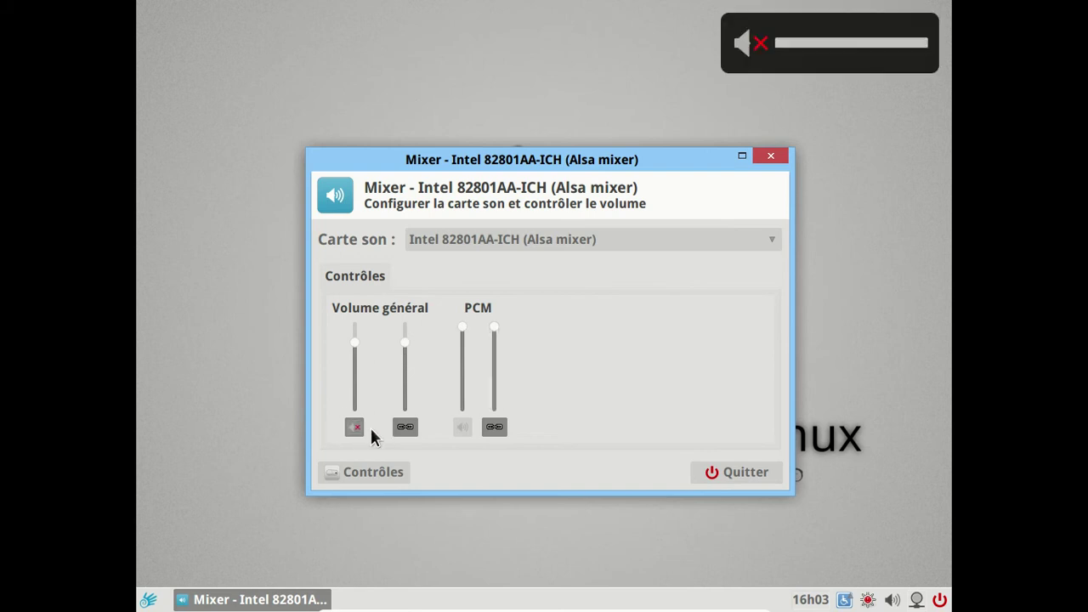
{"action": "left_click", "coordinate": [355, 428]}
{"action": "left_click_drag", "start_coordinate": [356, 354], "coordinate": [359, 301]}
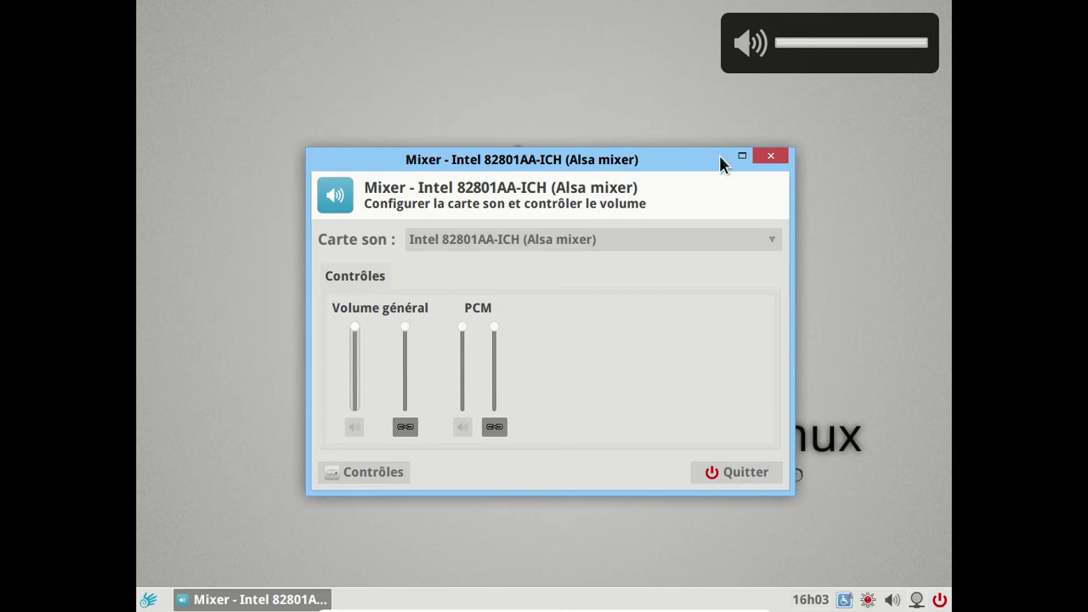
{"action": "left_click", "coordinate": [770, 157]}
{"action": "left_click", "coordinate": [891, 600]}
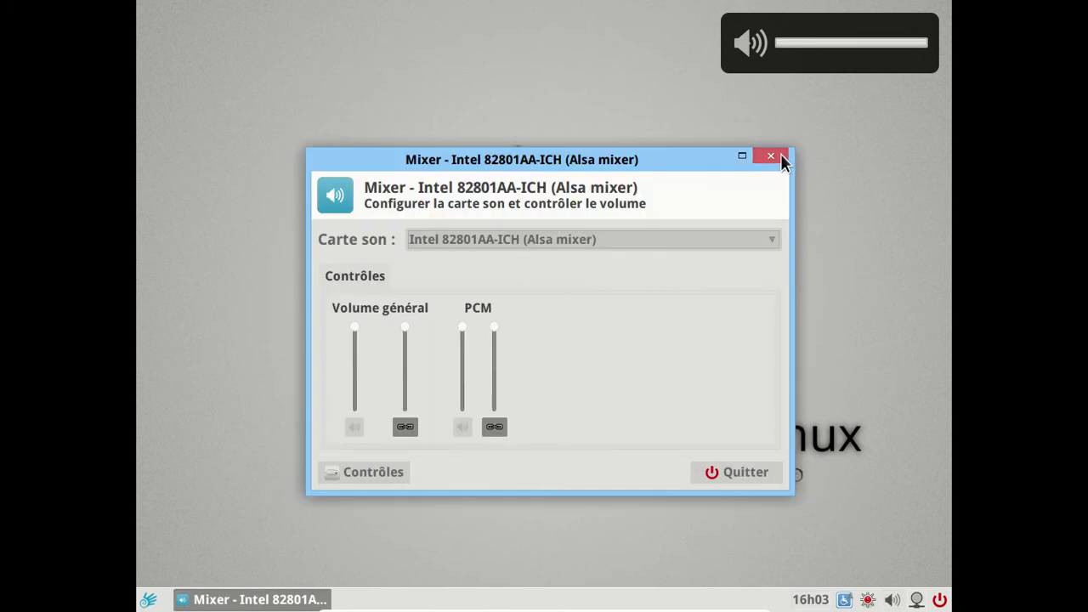
{"action": "left_click", "coordinate": [780, 159]}
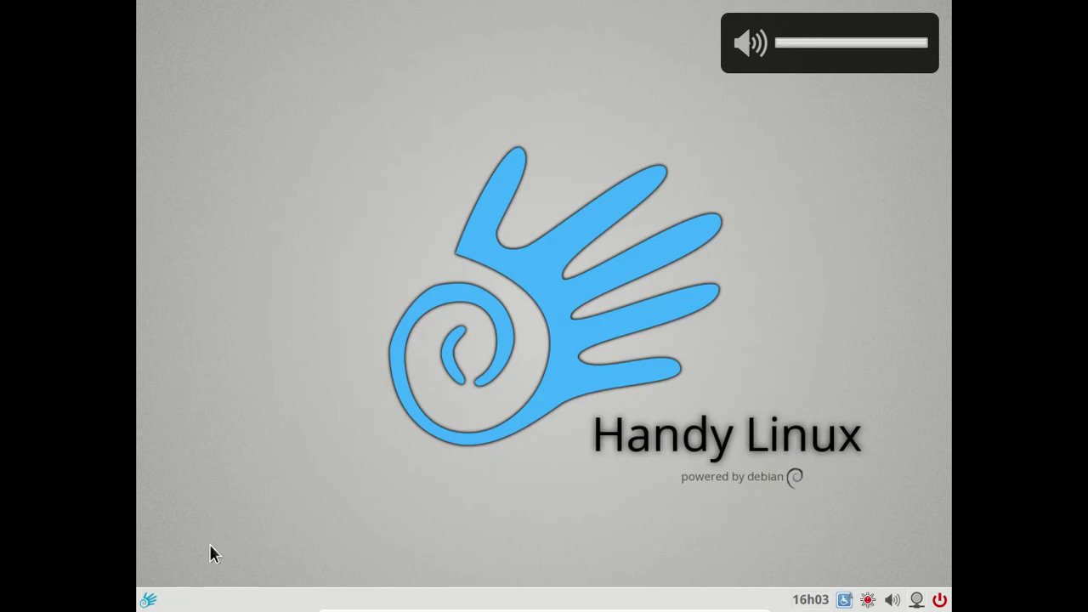
Step: Launch the LibreOffice Suite Bureautique from the Bureautique category
{"action": "left_click", "coordinate": [148, 600]}
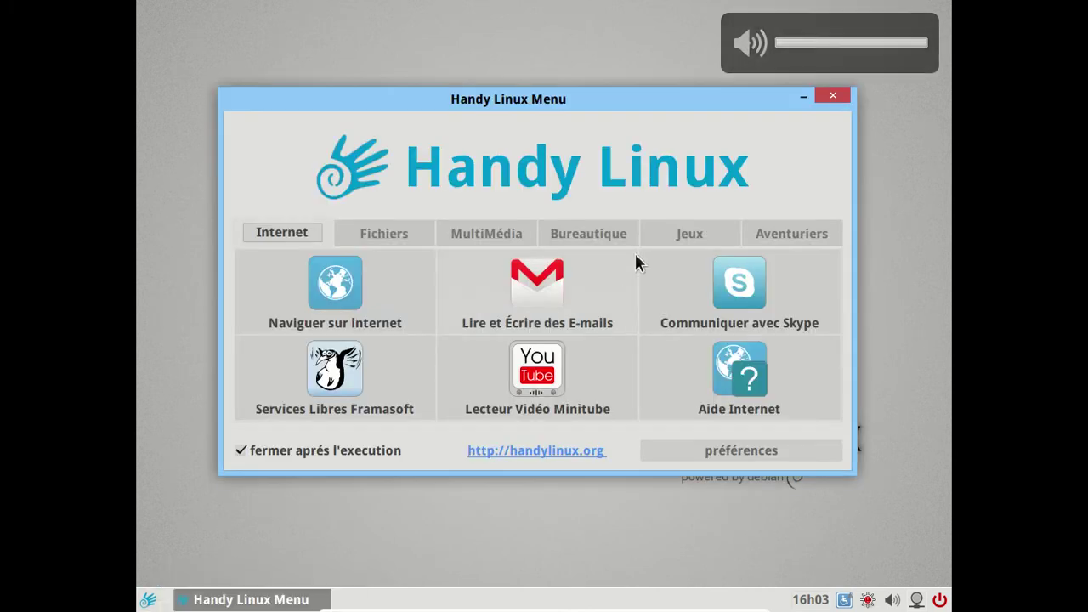
{"action": "left_click", "coordinate": [599, 229]}
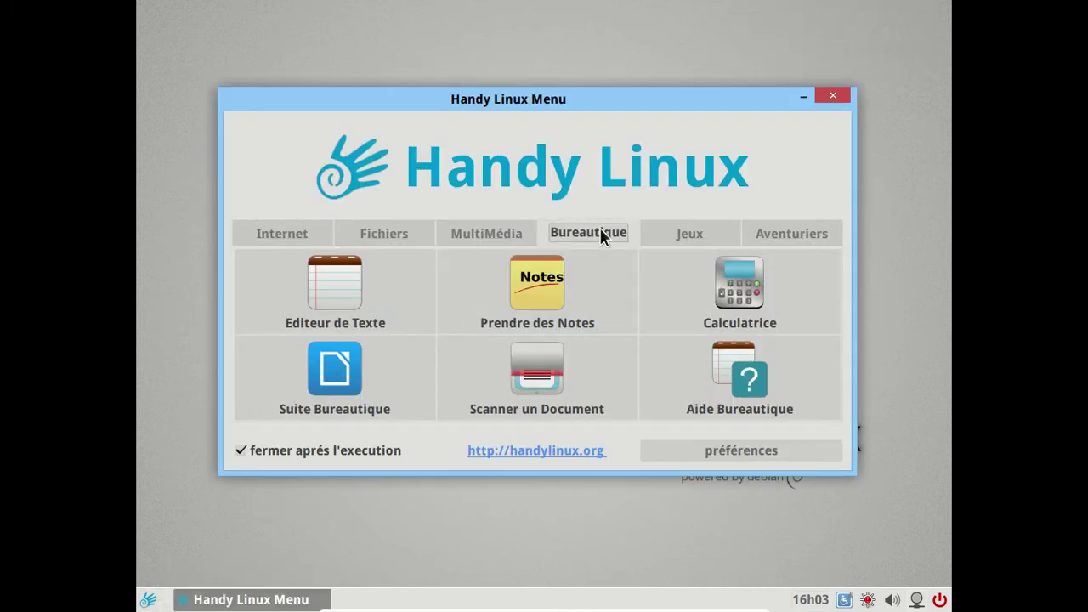
{"action": "left_click", "coordinate": [402, 397]}
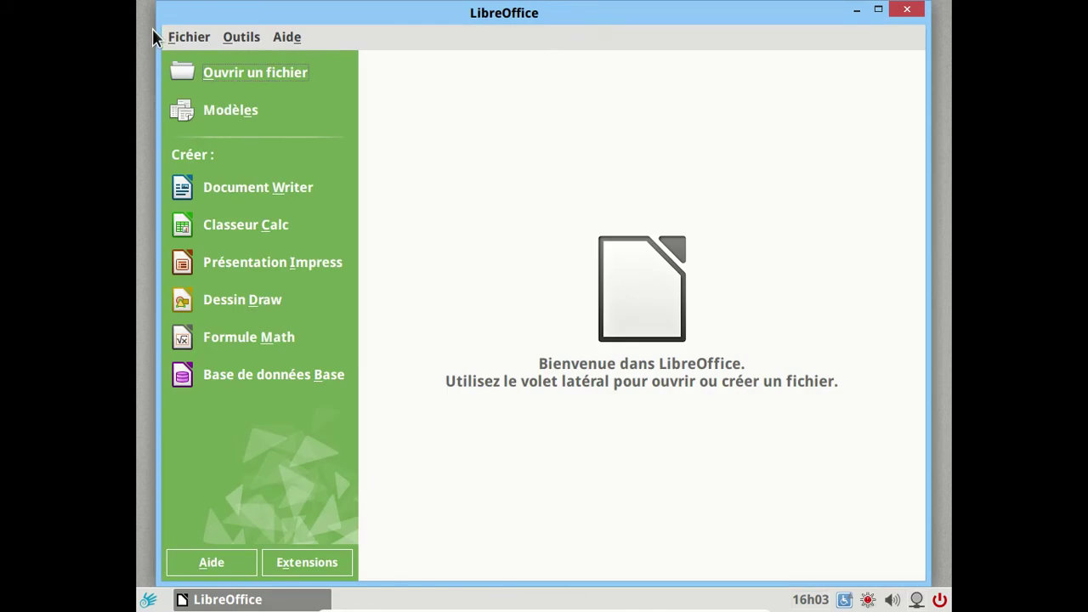
Step: Confirm LibreOffice version 4.3.2.2 in About, close LibreOffice, and reopen Handy Linux Menu
{"action": "left_click", "coordinate": [286, 36]}
{"action": "left_click", "coordinate": [325, 120]}
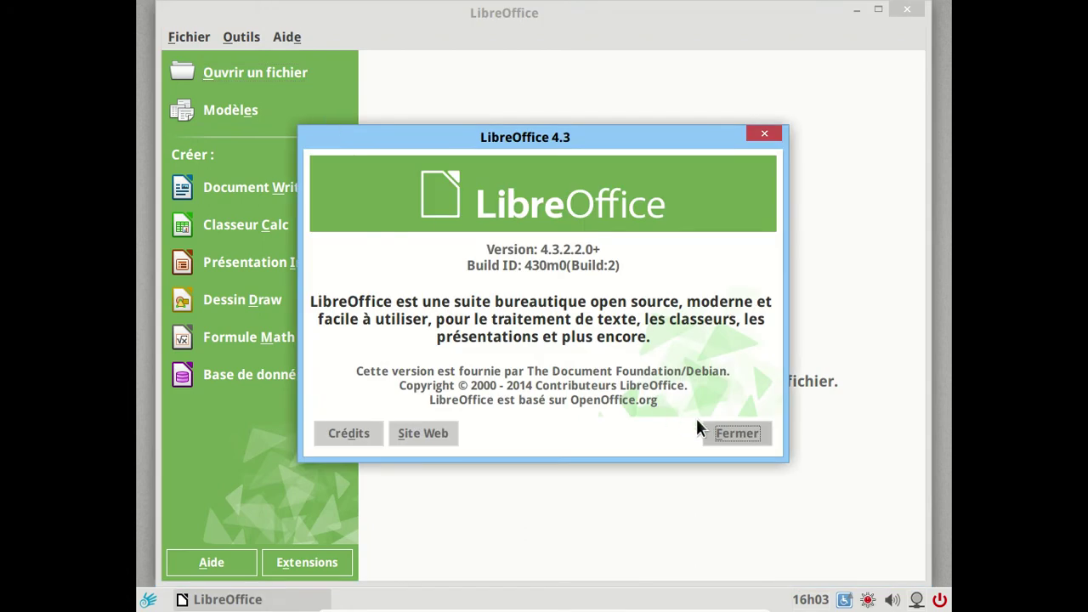
{"action": "left_click", "coordinate": [731, 435]}
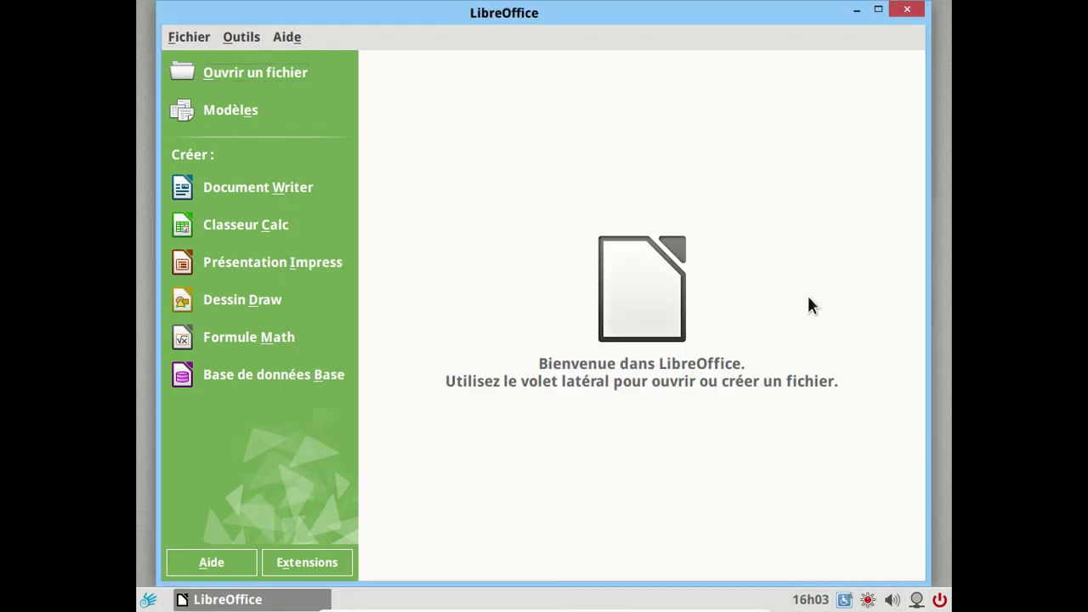
{"action": "left_click", "coordinate": [906, 9]}
{"action": "left_click", "coordinate": [147, 600]}
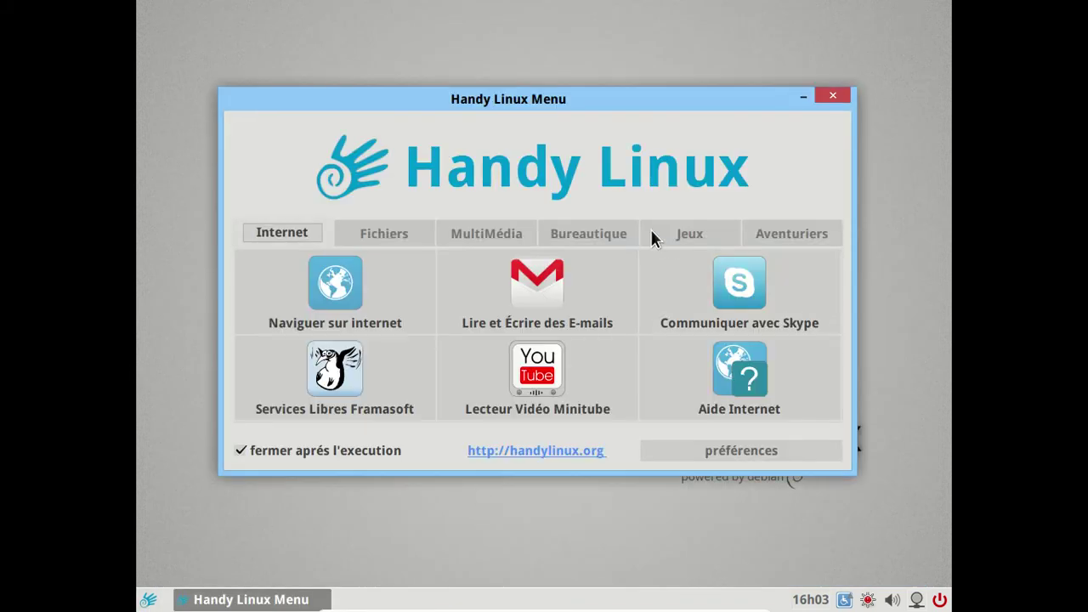
Step: Pass through the Bureautique tab and launch Paramétrage from the Aventuriers tools
{"action": "left_click", "coordinate": [588, 232]}
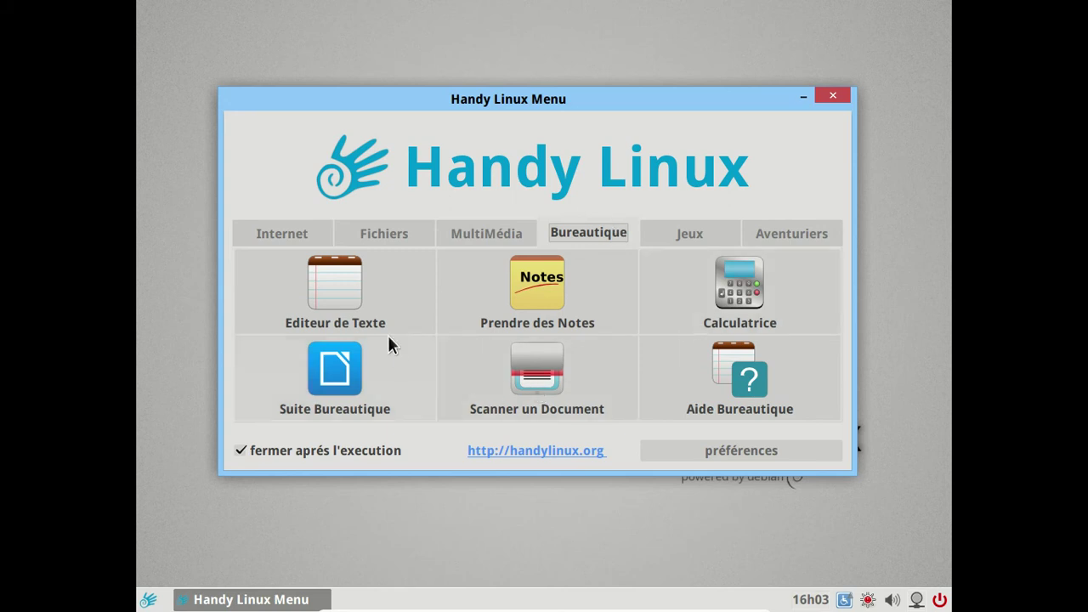
{"action": "left_click", "coordinate": [767, 234]}
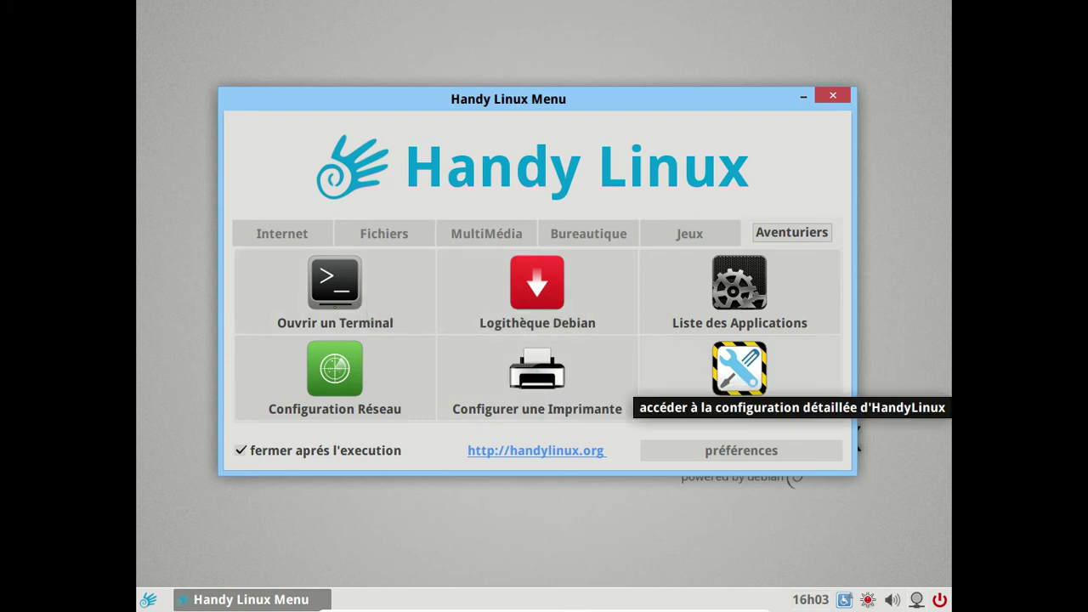
{"action": "left_click", "coordinate": [740, 373]}
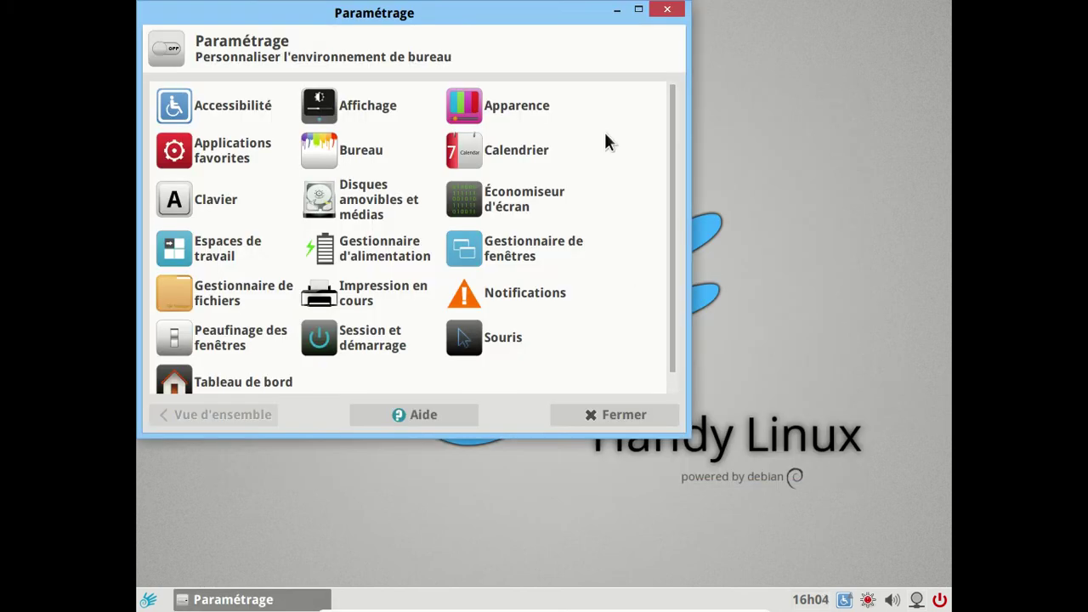
Step: Open Apparence, centre its window, and try the Xfce, shearwater, Redmond and Raleigh styles
{"action": "left_click", "coordinate": [527, 114]}
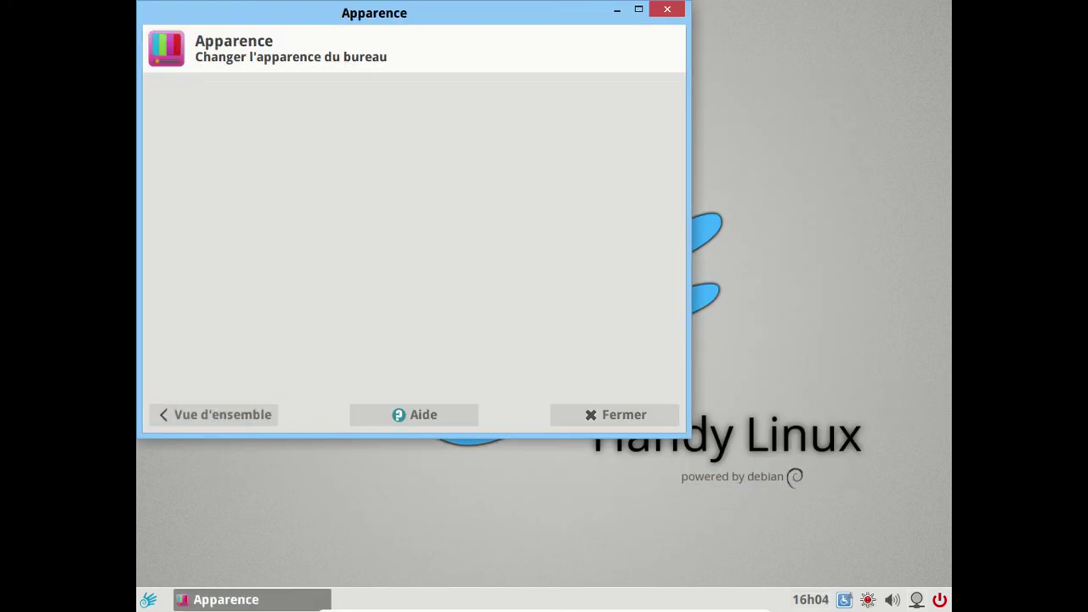
{"action": "left_click_drag", "start_coordinate": [472, 16], "coordinate": [615, 94]}
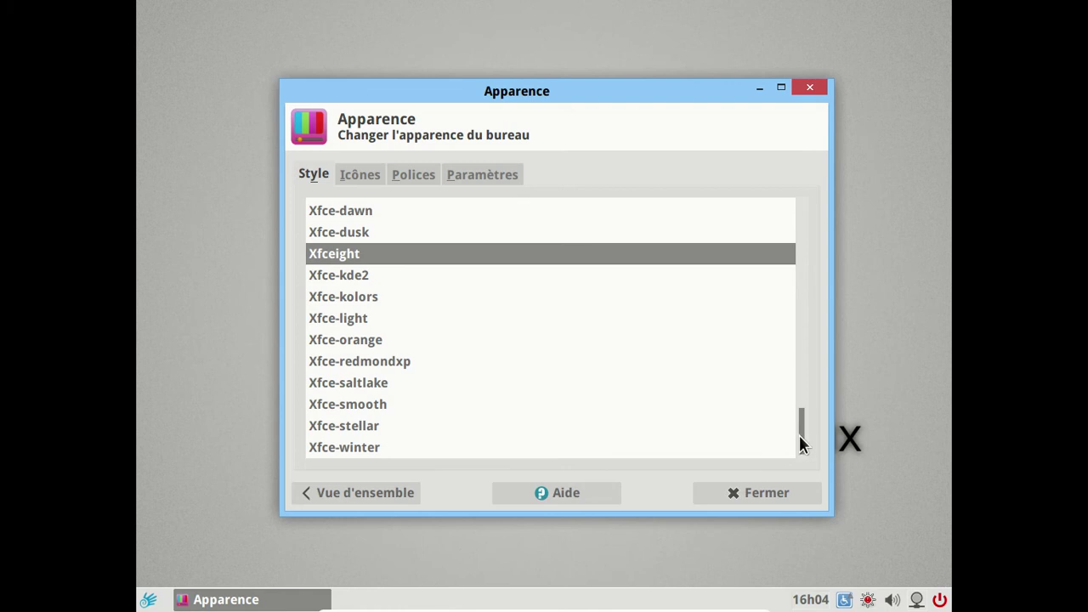
{"action": "scroll", "coordinate": [799, 435], "scroll_direction": "up", "scroll_amount": 5}
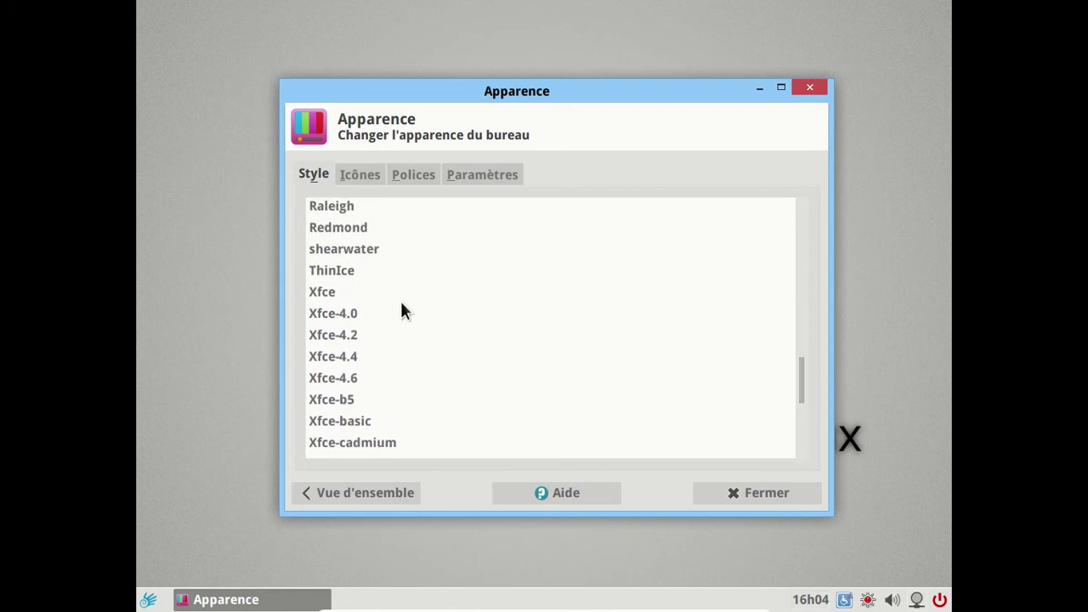
{"action": "left_click", "coordinate": [396, 293]}
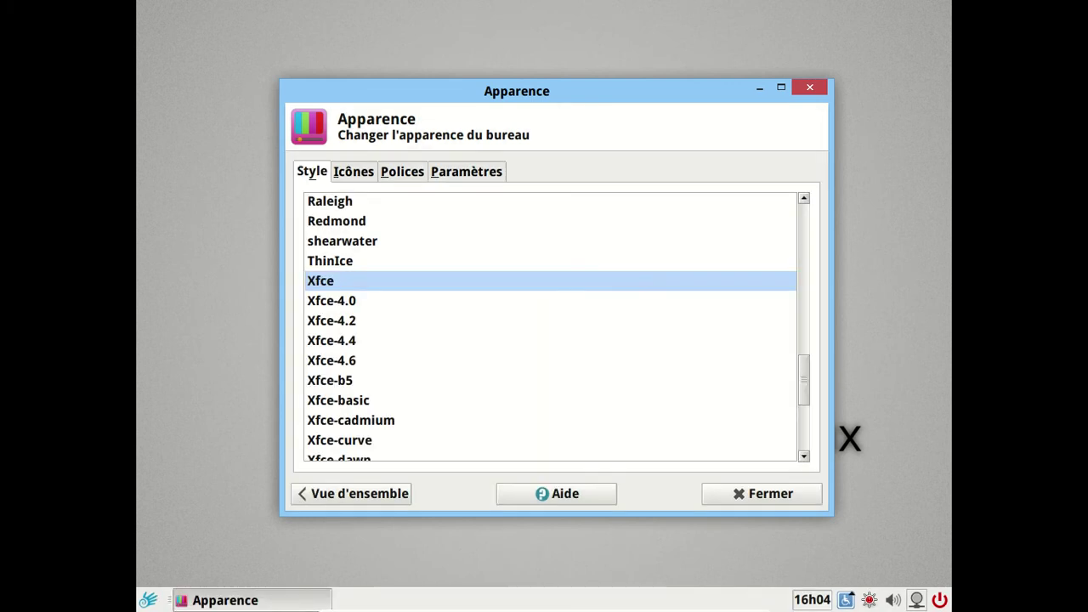
{"action": "left_click", "coordinate": [334, 246]}
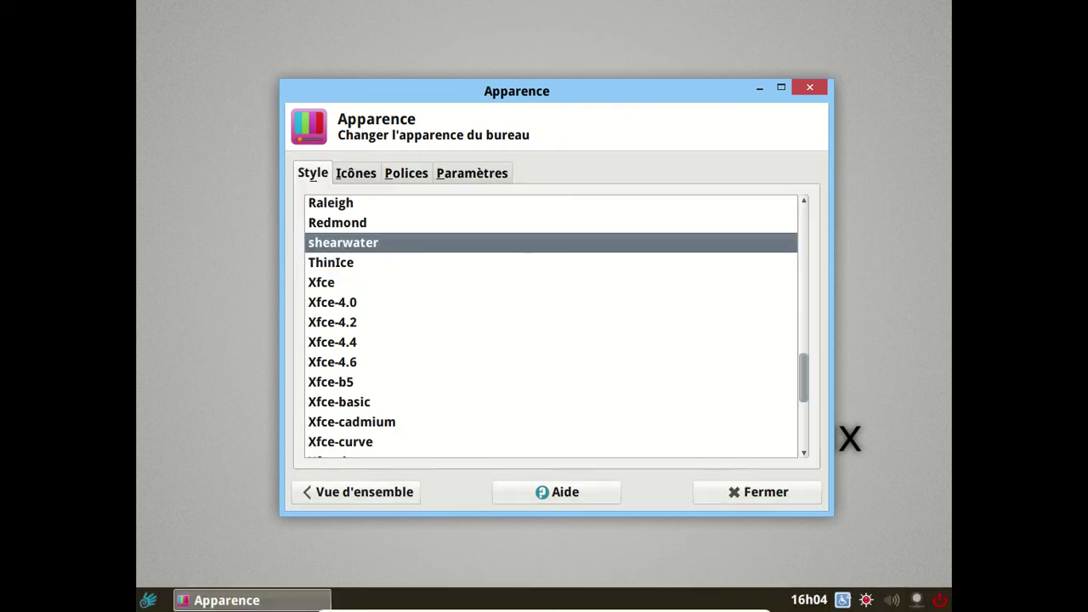
{"action": "left_click", "coordinate": [332, 224]}
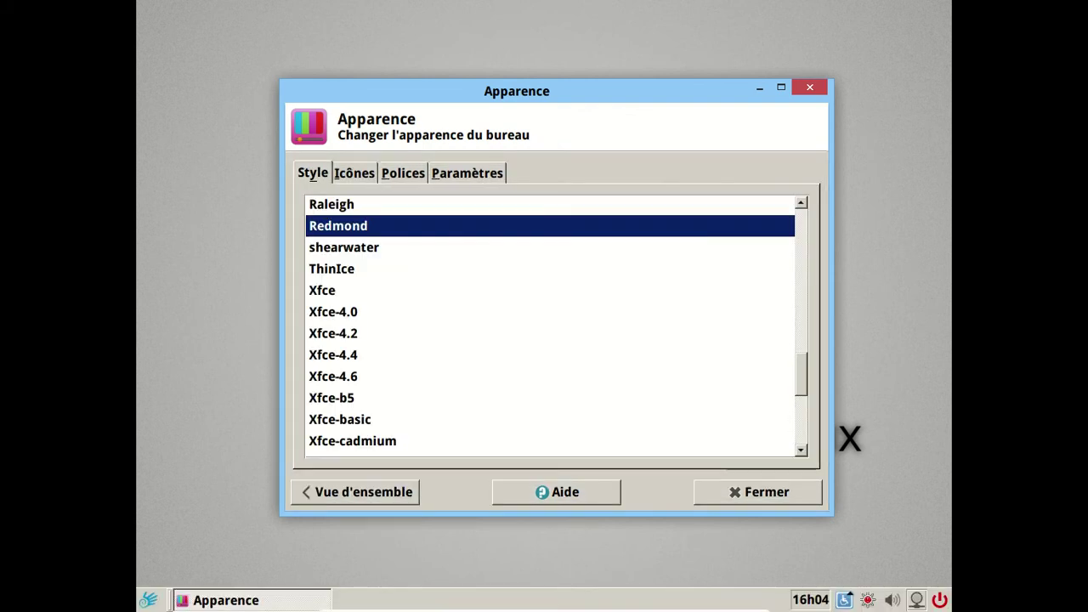
{"action": "left_click", "coordinate": [328, 212]}
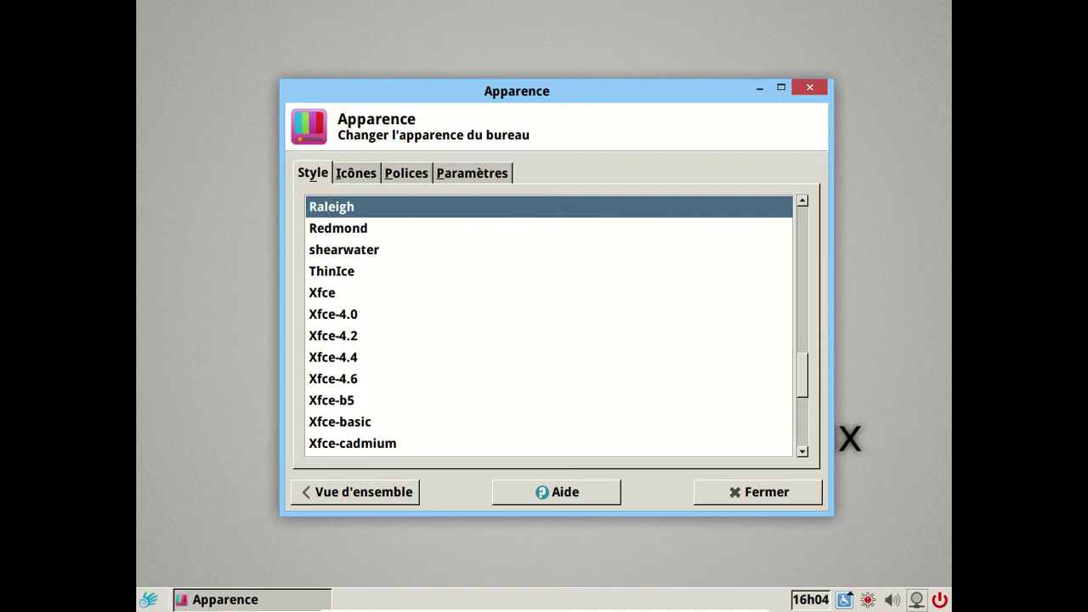
Step: Step through NOX and the Murrine styles, settle on MurrinaCrystal, and show the icon themes
{"action": "key", "text": "Up"}
{"action": "key", "text": "Up"}
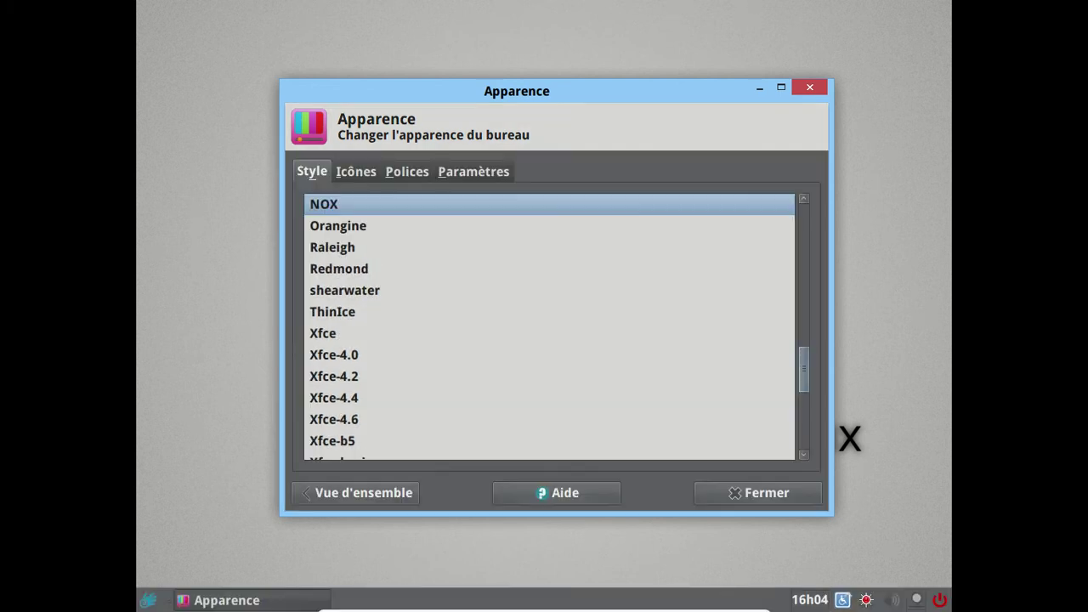
{"action": "key", "text": "Up"}
{"action": "key", "text": "Up"}
{"action": "key", "text": "Up"}
{"action": "key", "text": "Up"}
{"action": "key", "text": "Up"}
{"action": "key", "text": "Up"}
{"action": "key", "text": "Up"}
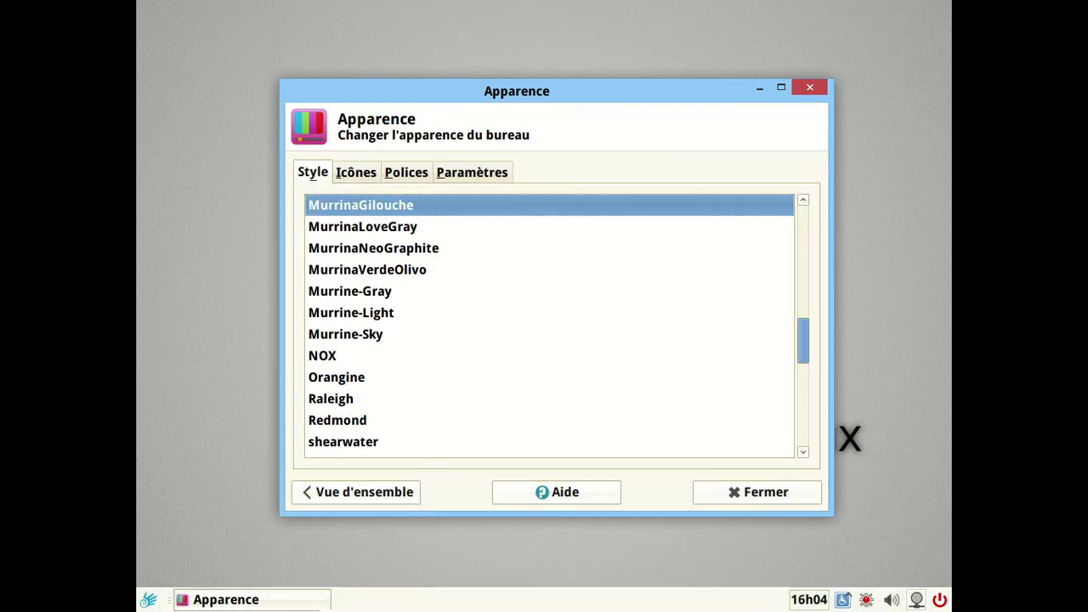
{"action": "key", "text": "Up"}
{"action": "key", "text": "Up"}
{"action": "key", "text": "Up"}
{"action": "key", "text": "Up"}
{"action": "key", "text": "Up"}
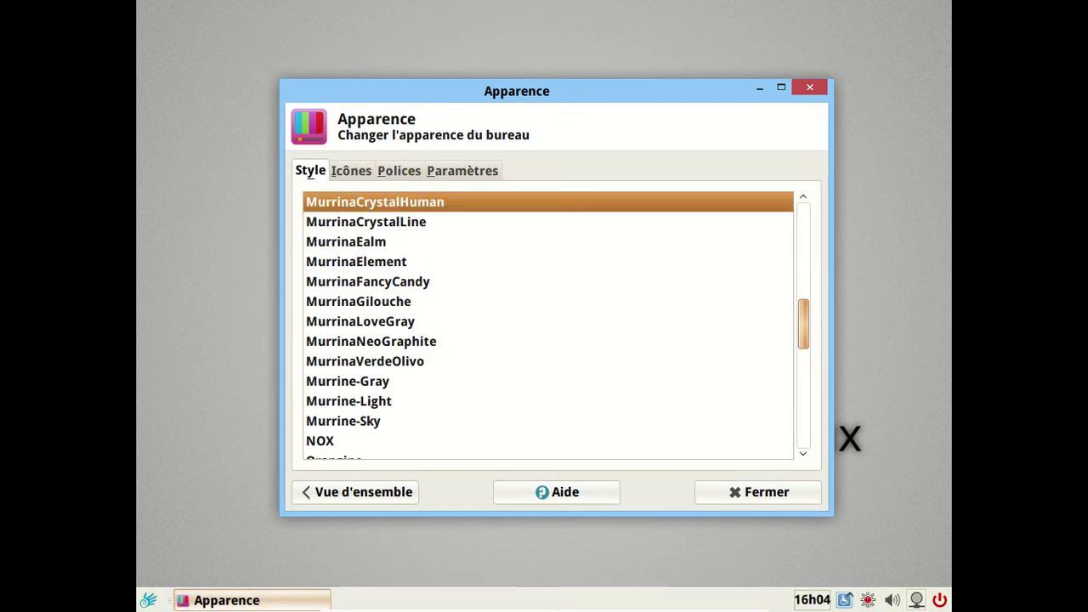
{"action": "key", "text": "Up"}
{"action": "key", "text": "Up"}
{"action": "key", "text": "Up"}
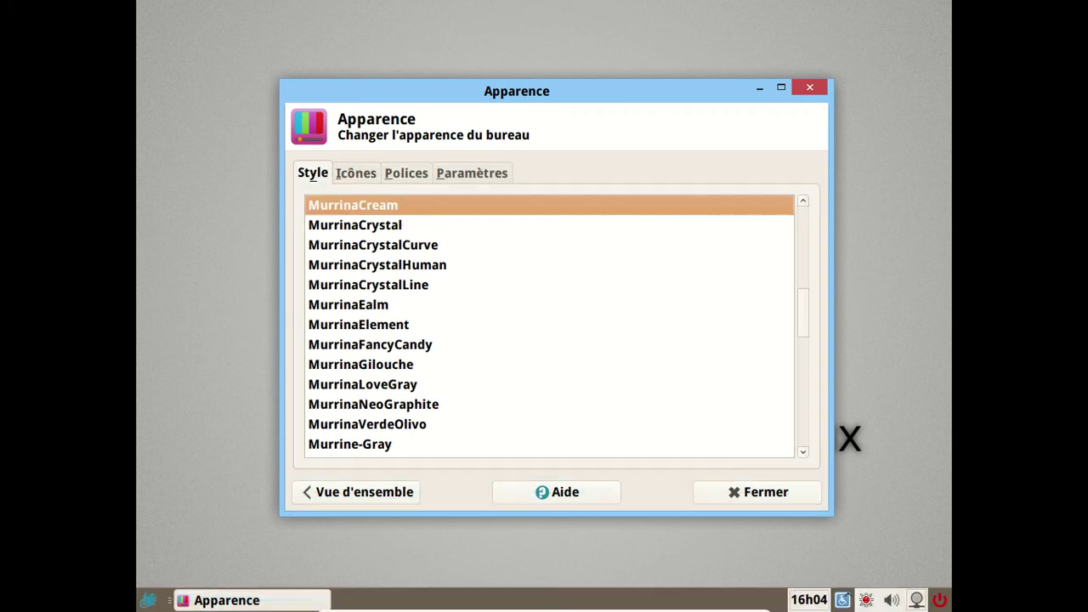
{"action": "key", "text": "Up"}
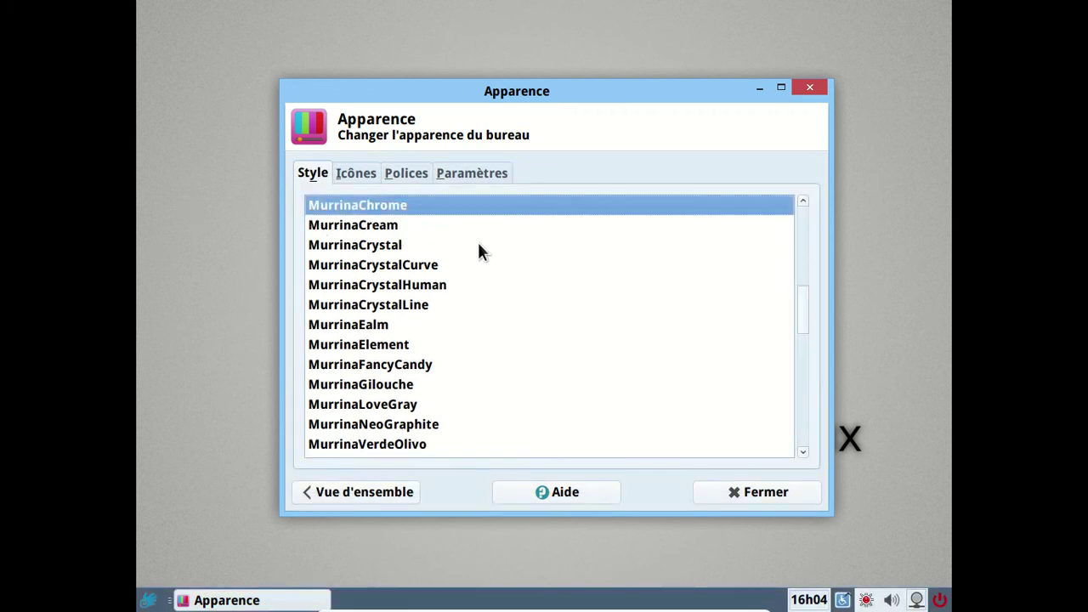
{"action": "left_click", "coordinate": [414, 226]}
{"action": "left_click", "coordinate": [410, 247]}
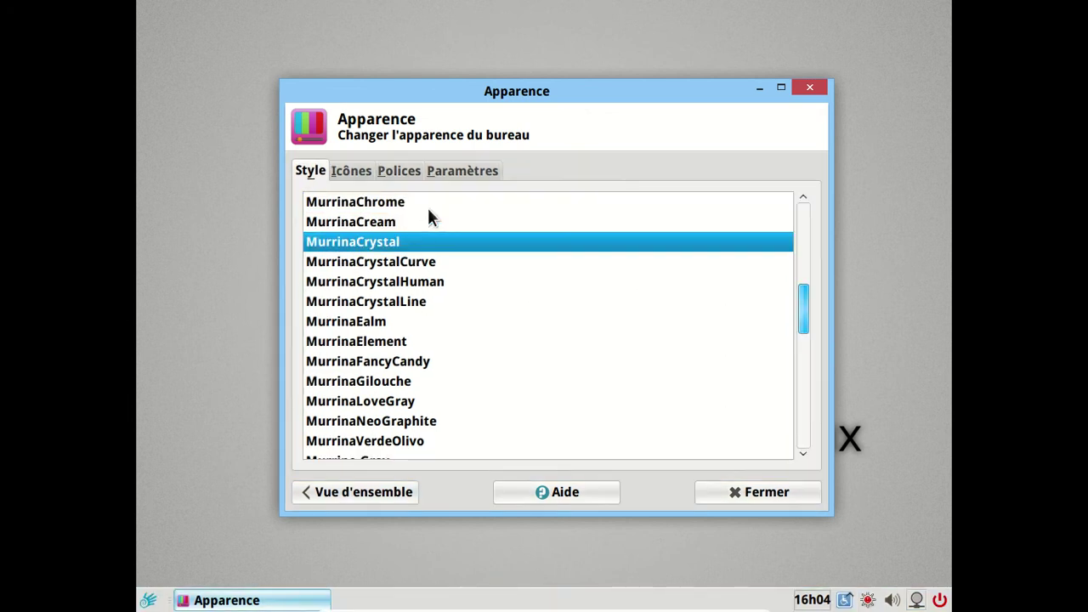
{"action": "left_click", "coordinate": [357, 173]}
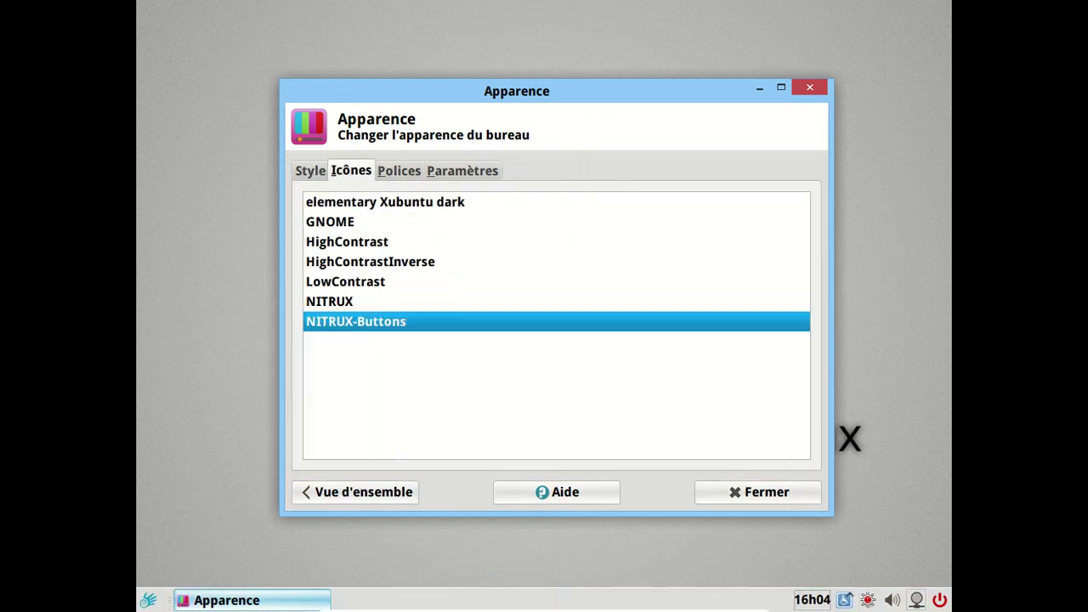
Step: Try the GNOME, elementary Xubuntu dark, HighContrast and LowContrast icon themes, ending back on NITRUX
{"action": "left_click", "coordinate": [379, 302]}
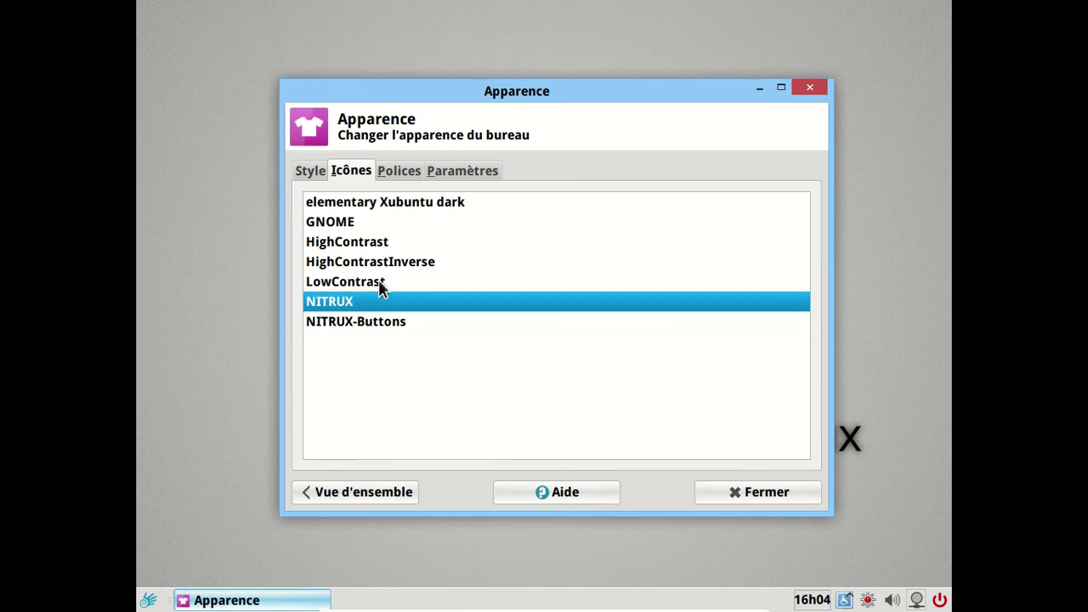
{"action": "left_click", "coordinate": [368, 221]}
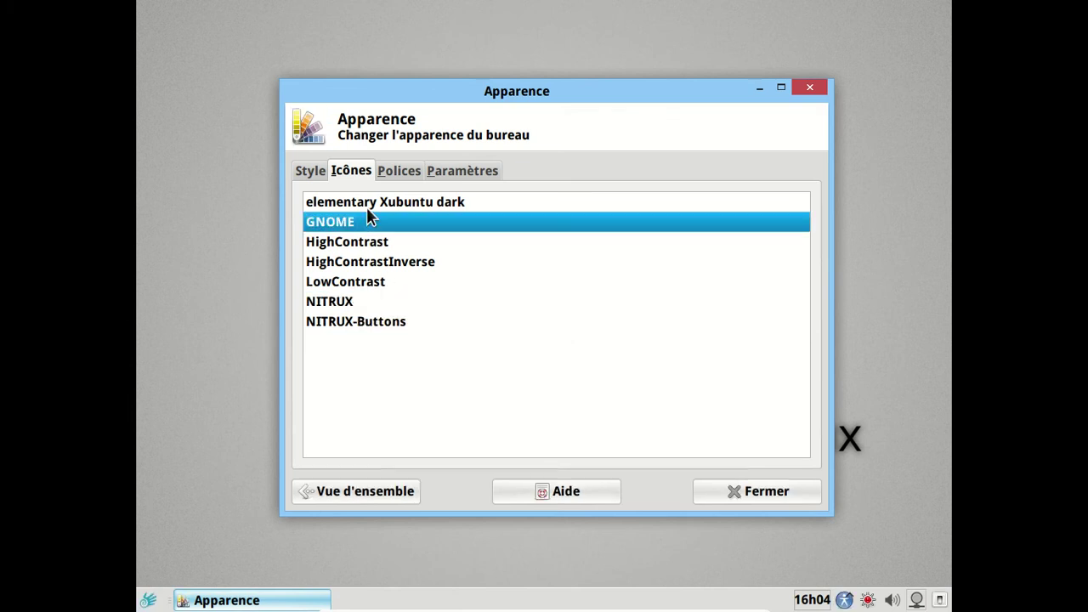
{"action": "left_click", "coordinate": [366, 206]}
{"action": "left_click", "coordinate": [367, 218]}
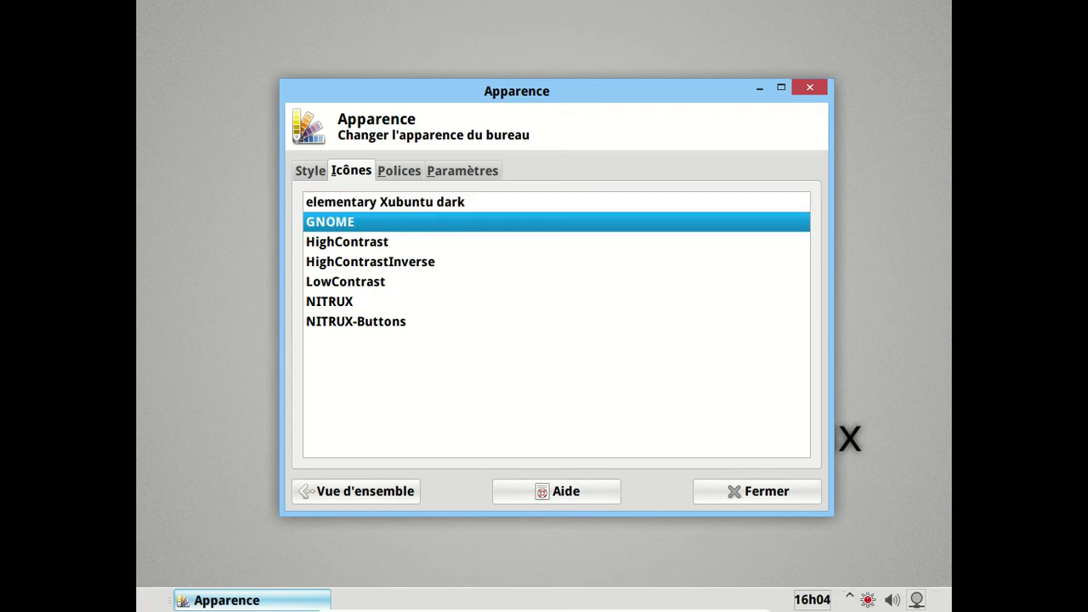
{"action": "left_click", "coordinate": [374, 242]}
{"action": "left_click", "coordinate": [374, 262]}
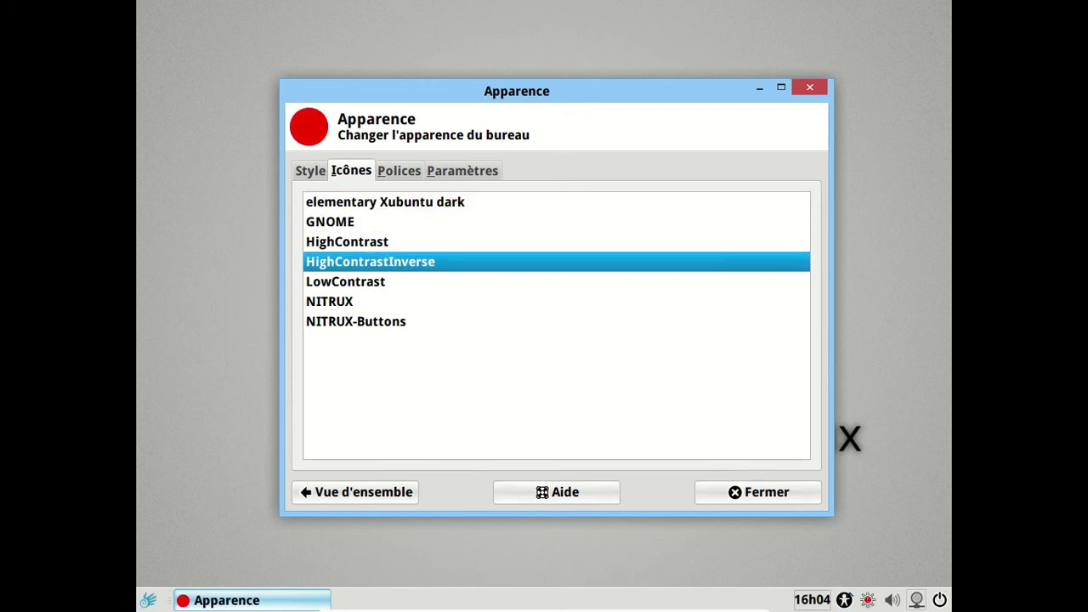
{"action": "left_click", "coordinate": [365, 283]}
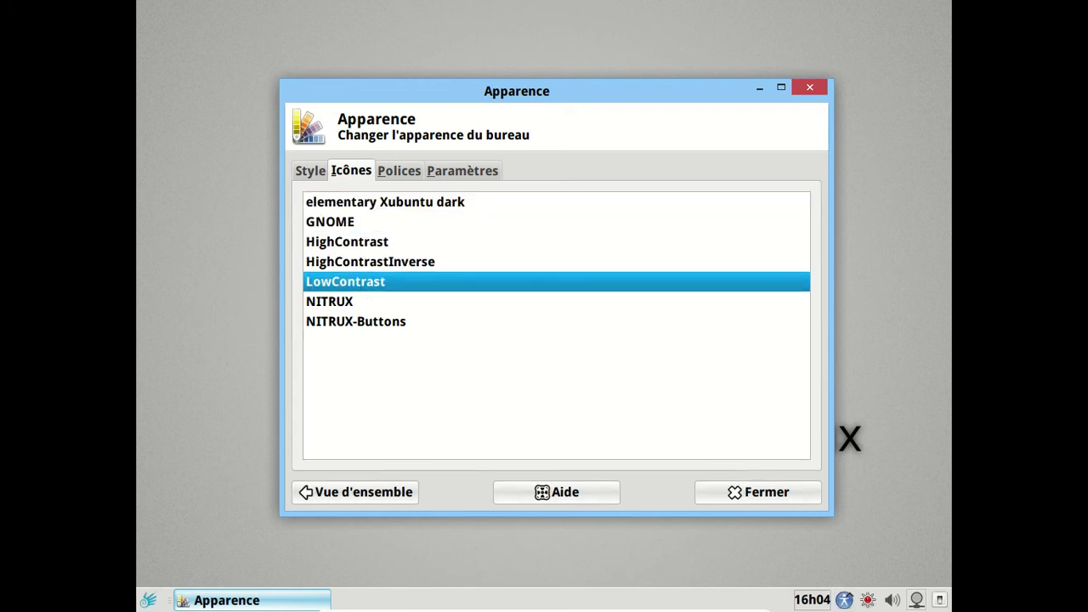
{"action": "left_click", "coordinate": [351, 302]}
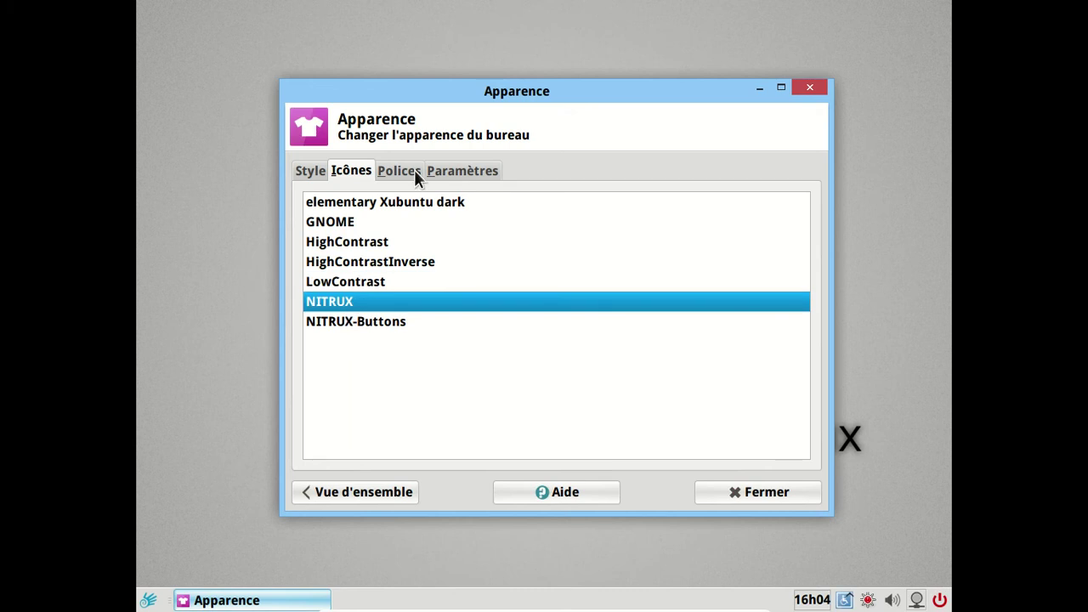
Step: Review the font and the toolbar and menu settings, then close Apparence
{"action": "left_click", "coordinate": [413, 169]}
{"action": "left_click", "coordinate": [463, 170]}
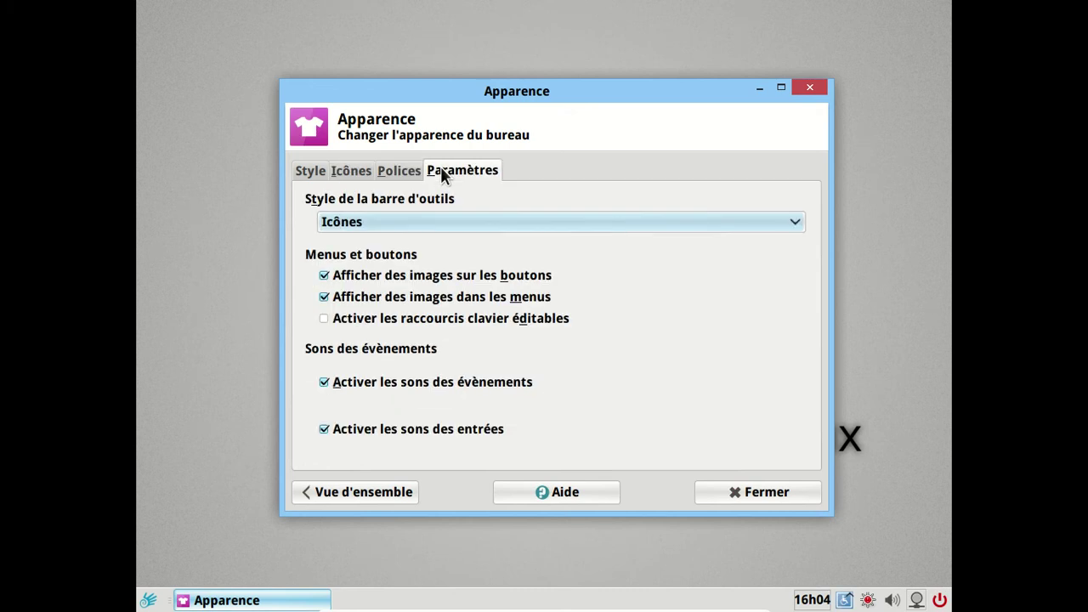
{"action": "left_click", "coordinate": [741, 487]}
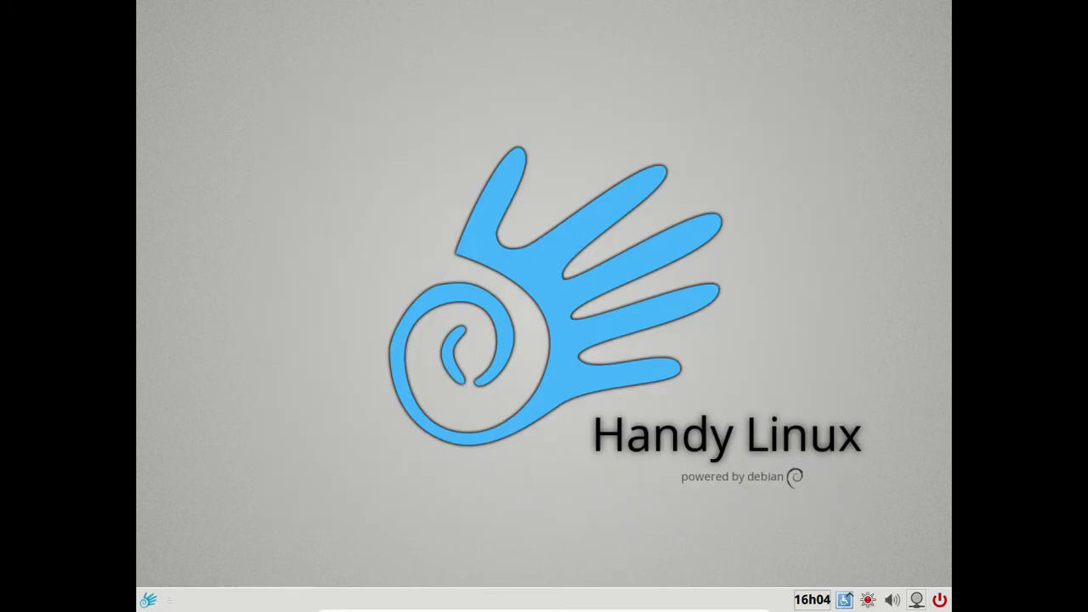
Step: Launch Logithèque Debian from the Aventuriers category and search it for 'flash'
{"action": "right_click", "coordinate": [448, 153]}
{"action": "left_click", "coordinate": [434, 151]}
{"action": "left_click", "coordinate": [147, 600]}
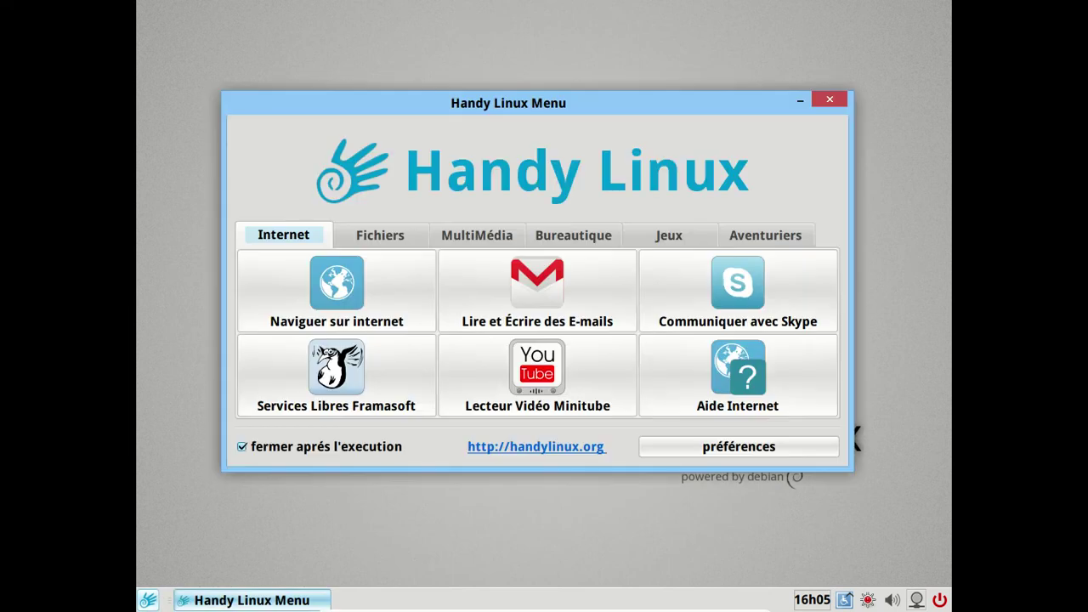
{"action": "left_click", "coordinate": [640, 230]}
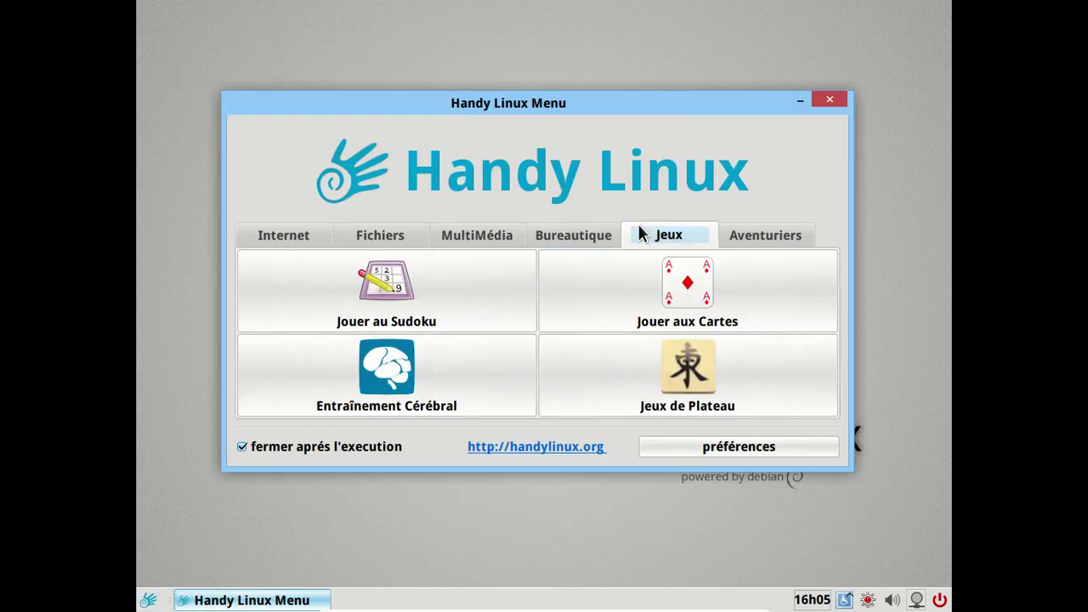
{"action": "left_click", "coordinate": [748, 235]}
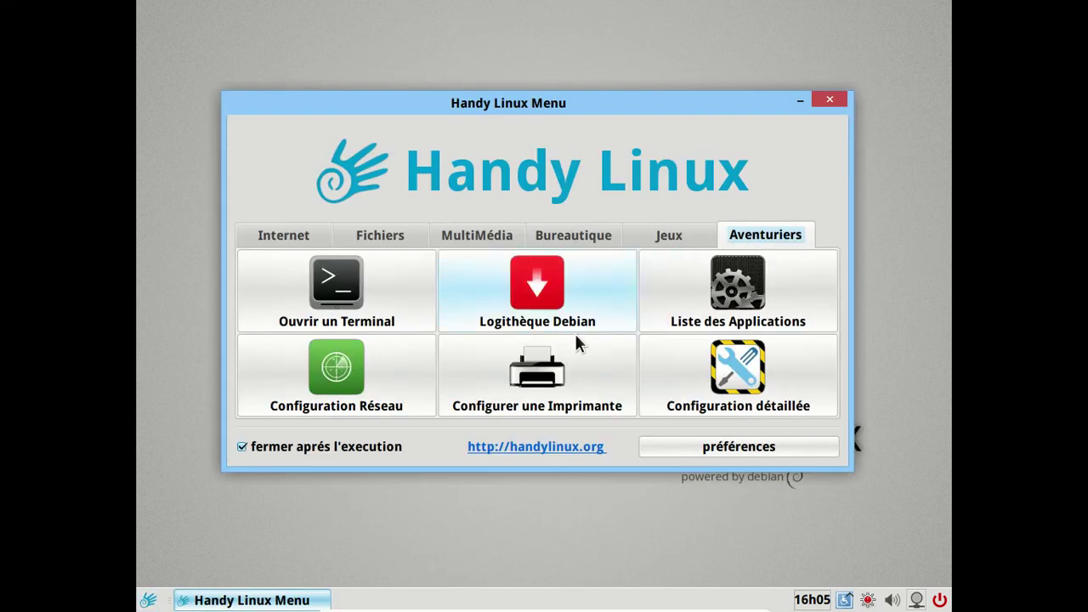
{"action": "left_click", "coordinate": [481, 327]}
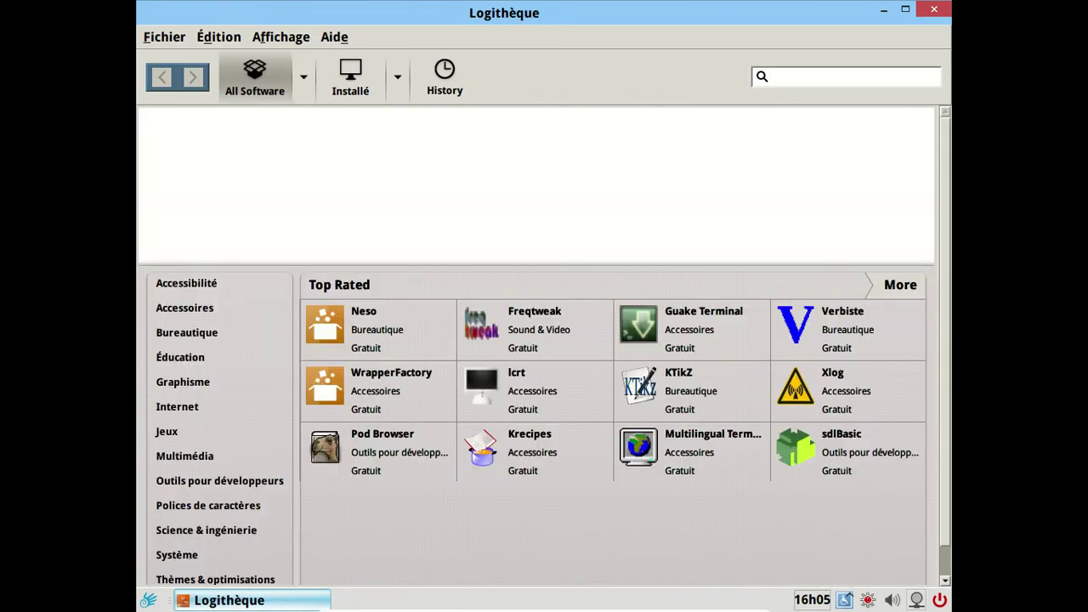
{"action": "type", "text": "flash"}
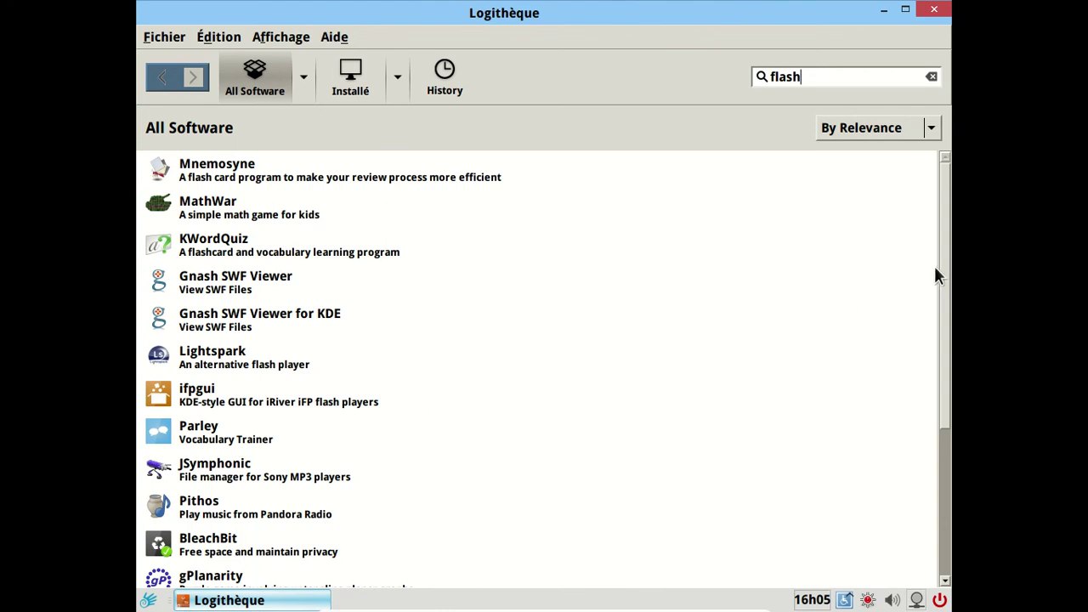
{"action": "left_click_drag", "start_coordinate": [943, 266], "coordinate": [943, 449]}
Step: Replace the search with 'gstreamer', scroll through the results, and close the catalogue
{"action": "key", "text": "ctrl+a"}
{"action": "key", "text": "BackSpace"}
{"action": "type", "text": "gstreamer"}
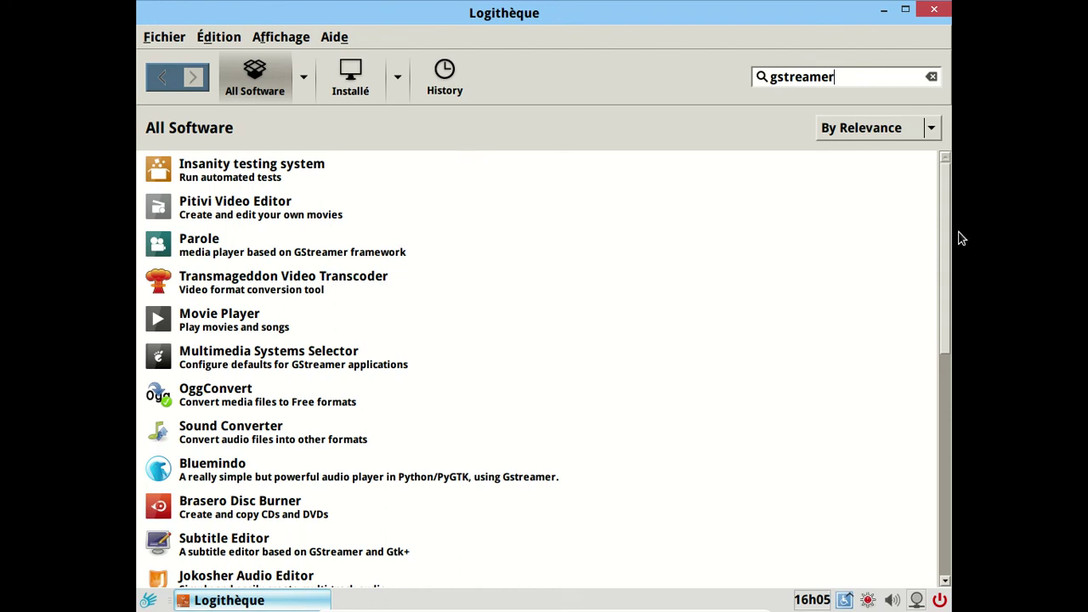
{"action": "left_click_drag", "start_coordinate": [944, 233], "coordinate": [931, 489]}
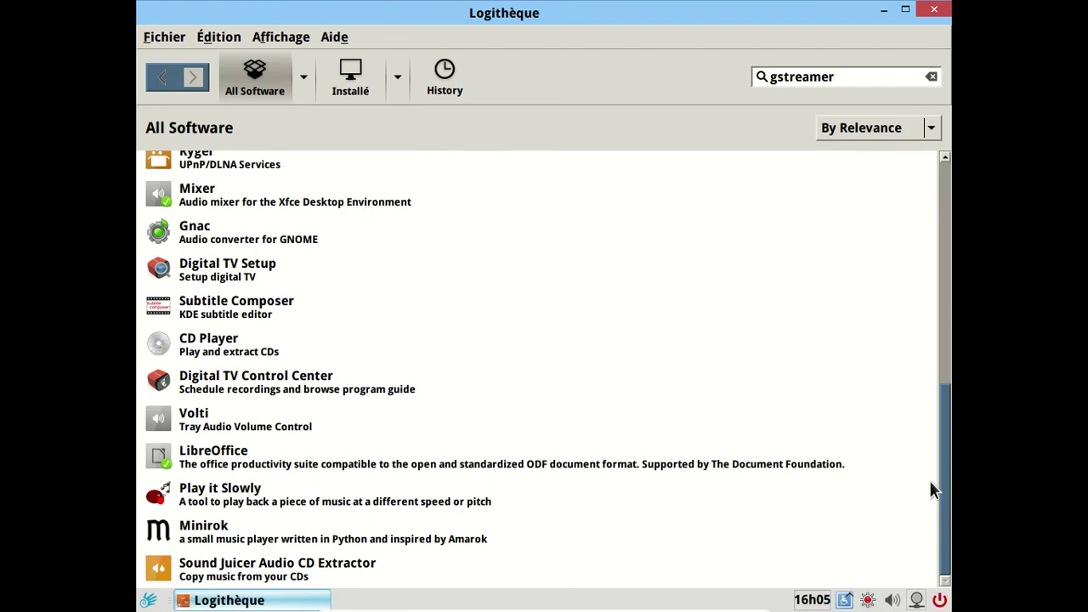
{"action": "left_click_drag", "start_coordinate": [930, 489], "coordinate": [942, 139]}
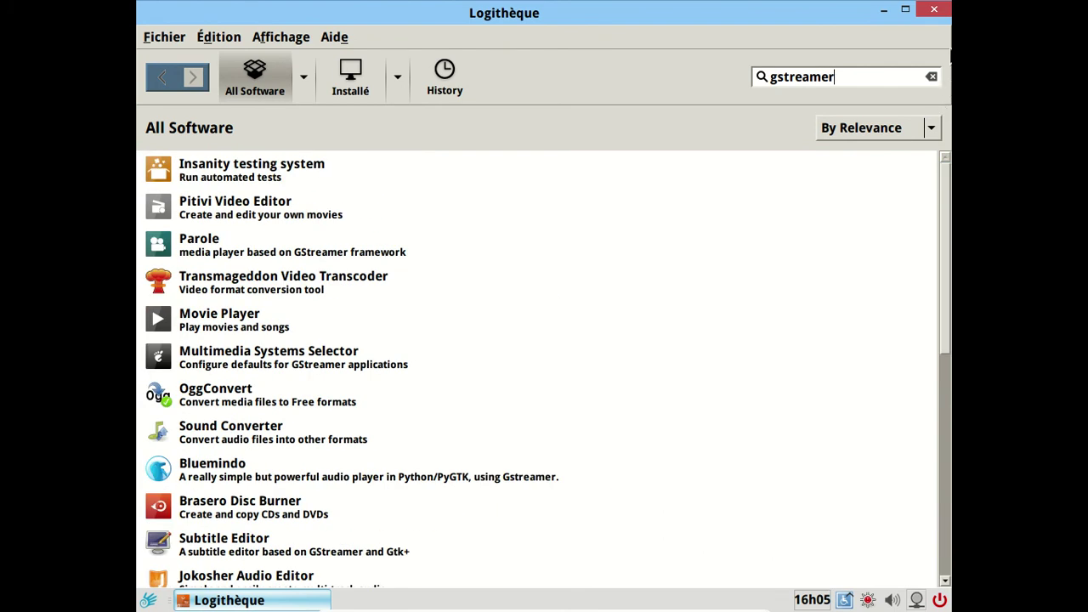
{"action": "left_click", "coordinate": [934, 10]}
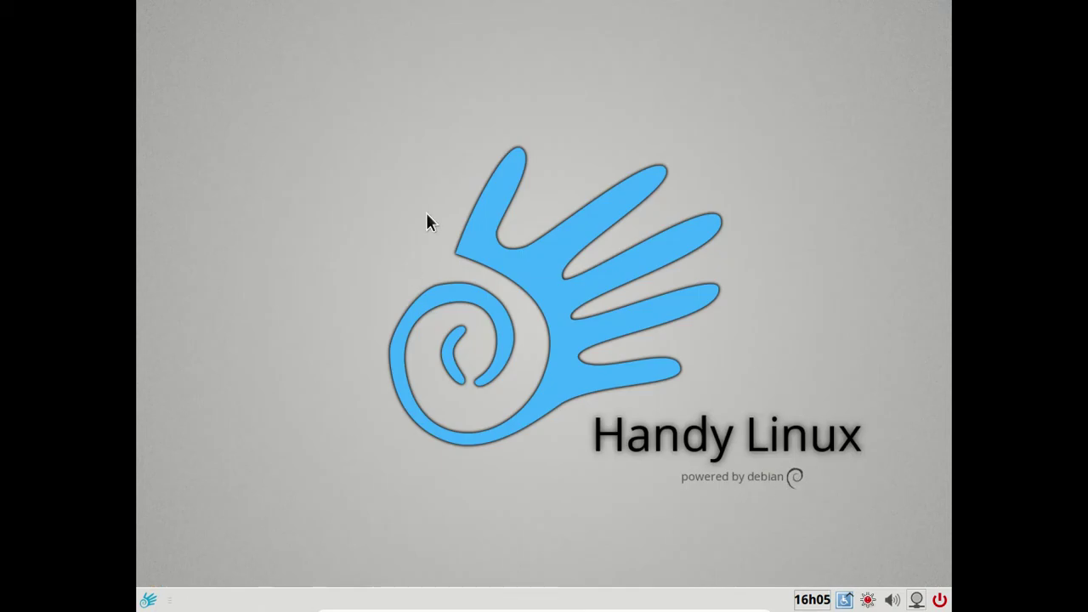
Step: Open a terminal from Aventuriers and run sudo apt-get update
{"action": "left_click", "coordinate": [148, 600]}
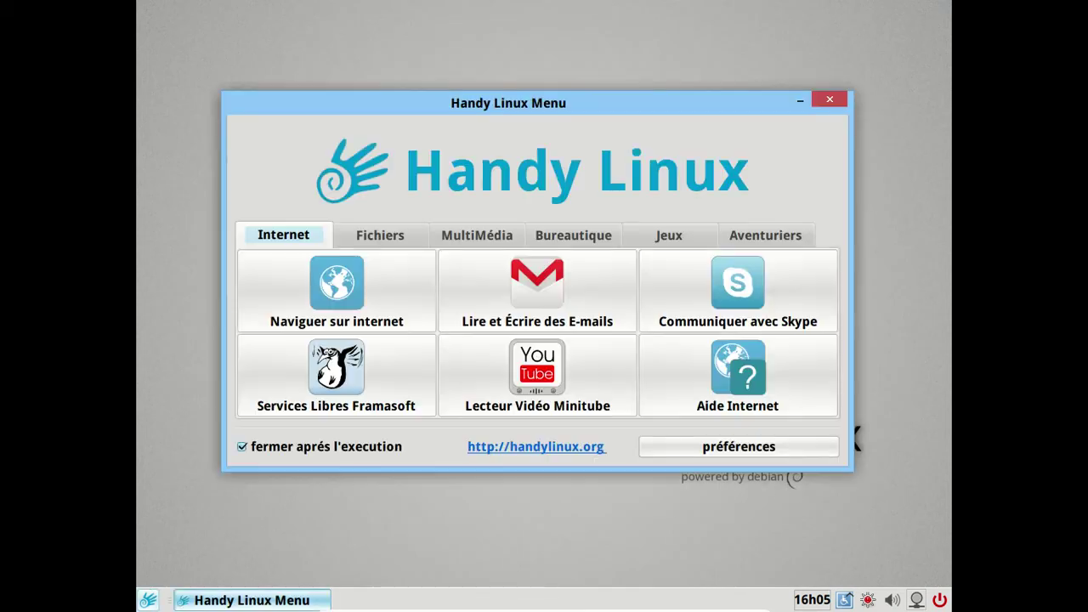
{"action": "left_click", "coordinate": [742, 234]}
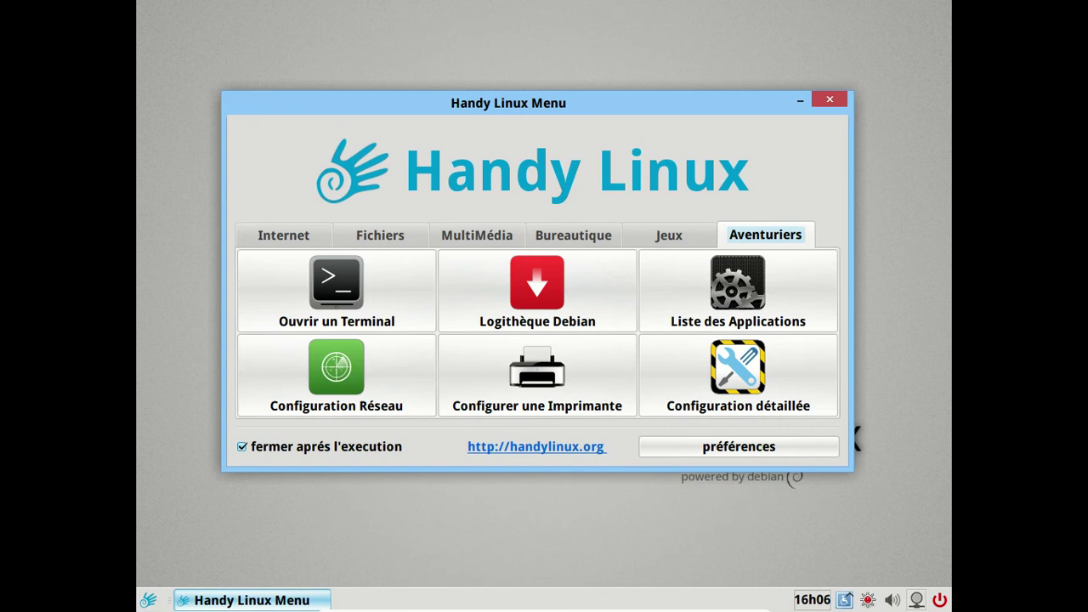
{"action": "left_click", "coordinate": [283, 308]}
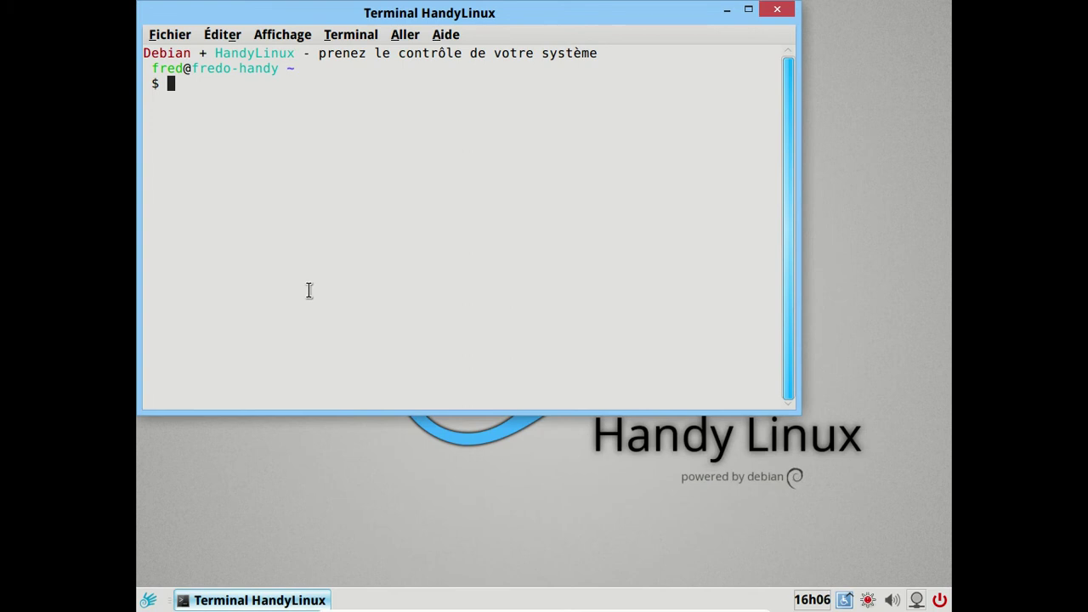
{"action": "type", "text": "sudo apt-"}
{"action": "type", "text": "get install"}
{"action": "key", "text": "BackSpace"}
{"action": "key", "text": "BackSpace"}
{"action": "key", "text": "BackSpace"}
{"action": "key", "text": "BackSpace"}
{"action": "key", "text": "BackSpace"}
{"action": "key", "text": "BackSpace"}
{"action": "key", "text": "BackSpace"}
{"action": "type", "text": "update"}
{"action": "key", "text": "Return"}
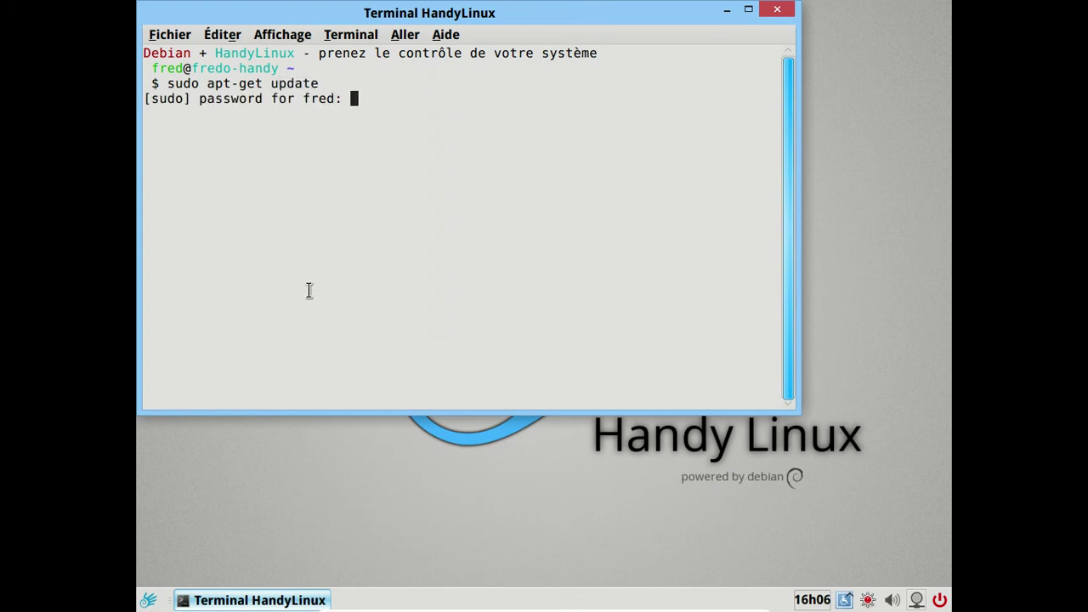
{"action": "key", "text": "Return"}
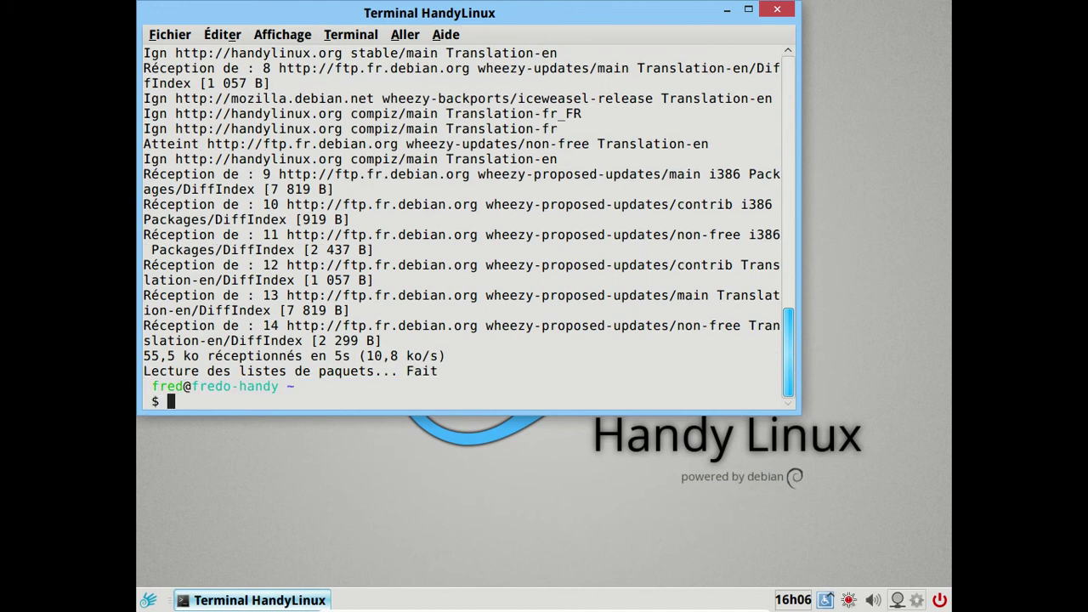
Step: Run sudo apt-get dist-upgrade, which finds 0 packages to update
{"action": "key", "text": "Up"}
{"action": "key", "text": "BackSpace"}
{"action": "key", "text": "BackSpace"}
{"action": "key", "text": "BackSpace"}
{"action": "key", "text": "BackSpace"}
{"action": "key", "text": "BackSpace"}
{"action": "key", "text": "BackSpace"}
{"action": "type", "text": "dist-upgrade"}
{"action": "key", "text": "Return"}
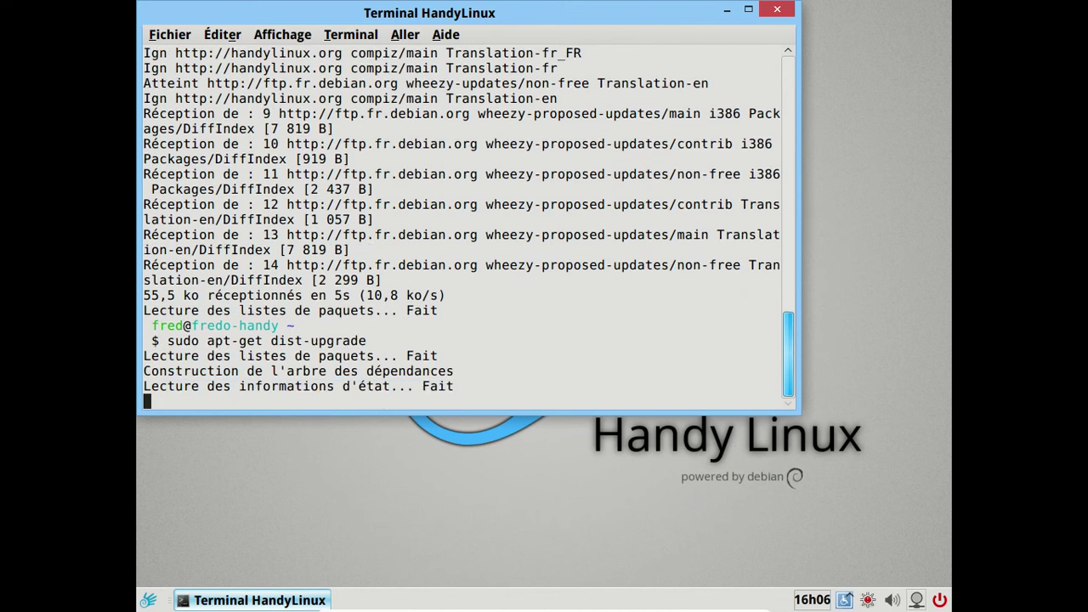
Step: Run sudo apt-cache search gstreamer to list the gstreamer-related packages
{"action": "type", "text": "sudo apt-get install"}
{"action": "key", "text": "BackSpace"}
{"action": "key", "text": "BackSpace"}
{"action": "key", "text": "BackSpace"}
{"action": "key", "text": "BackSpace"}
{"action": "key", "text": "BackSpace"}
{"action": "key", "text": "BackSpace"}
{"action": "key", "text": "BackSpace"}
{"action": "key", "text": "BackSpace"}
{"action": "key", "text": "BackSpace"}
{"action": "key", "text": "BackSpace"}
{"action": "key", "text": "BackSpace"}
{"action": "key", "text": "BackSpace"}
{"action": "type", "text": "cache search gstreamer"}
{"action": "key", "text": "Return"}
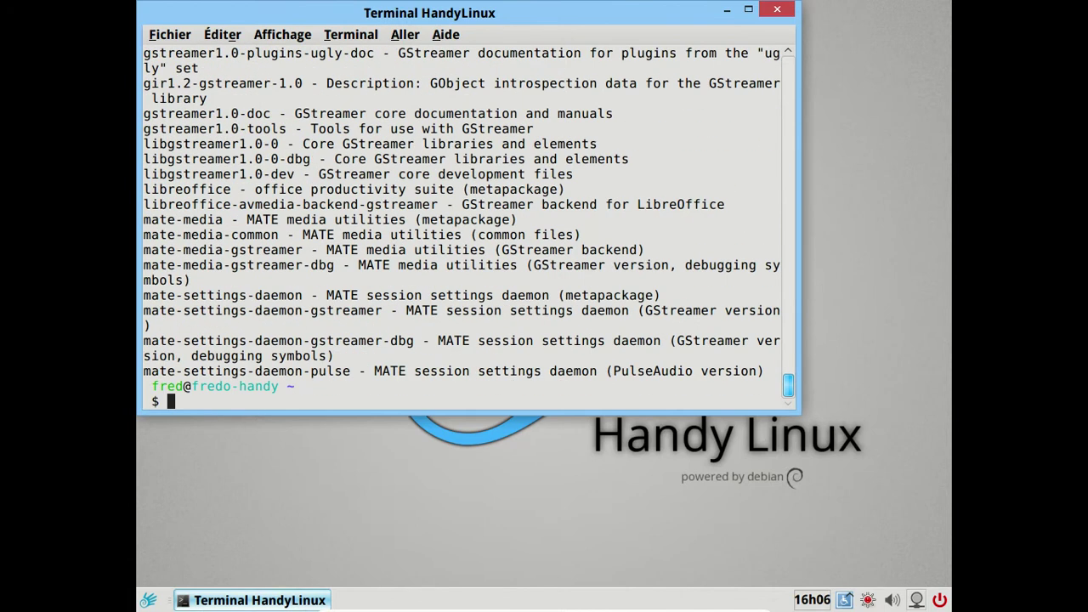
Step: Rerun the gstreamer search piped through more, page once, then quit
{"action": "key", "text": "Up"}
{"action": "type", "text": "| more"}
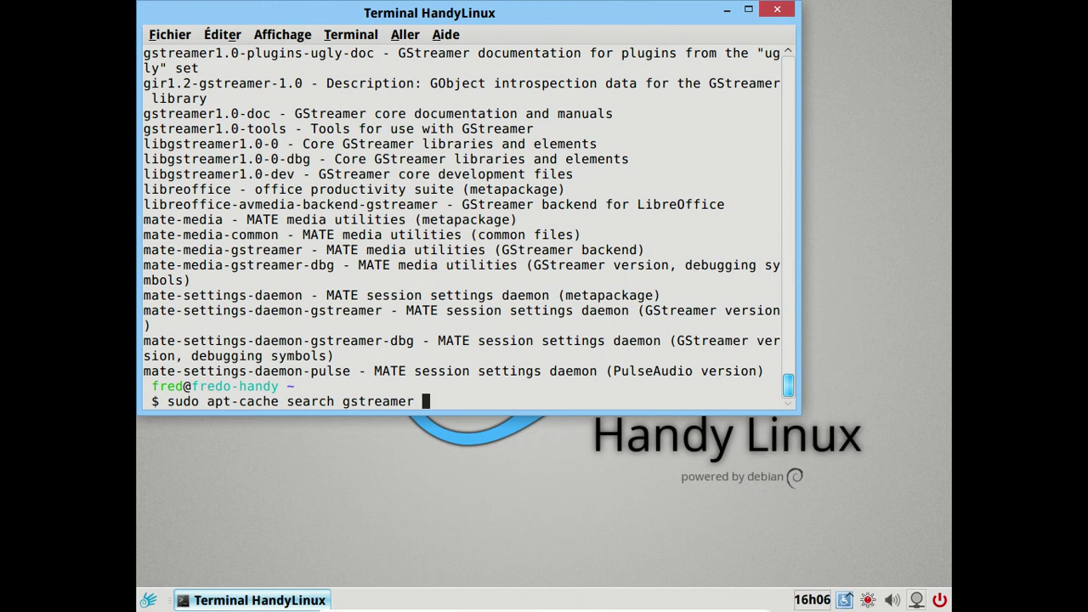
{"action": "key", "text": "Return"}
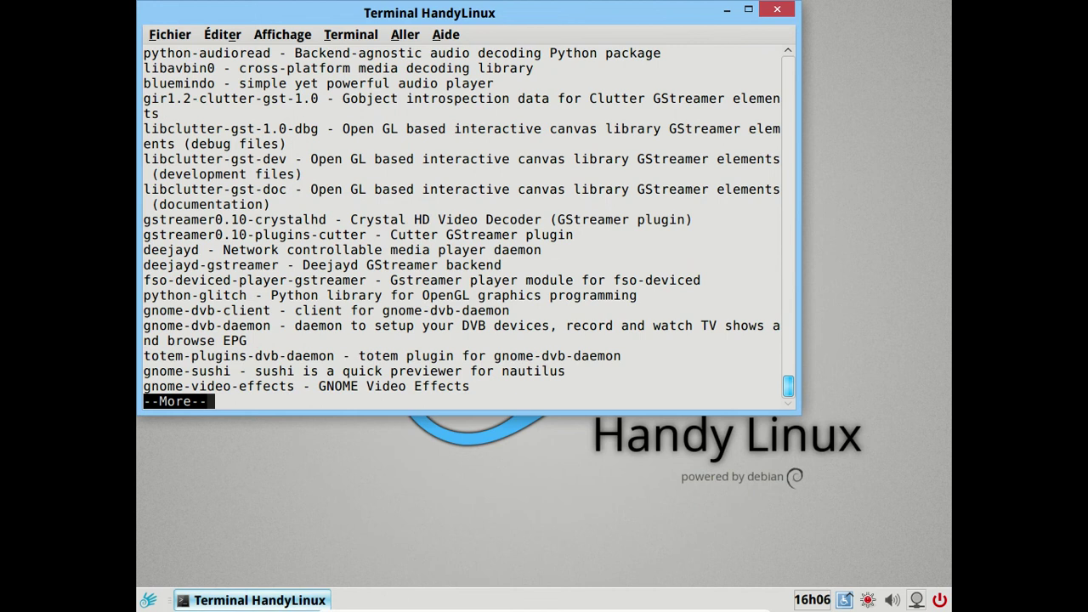
{"action": "key", "text": "space"}
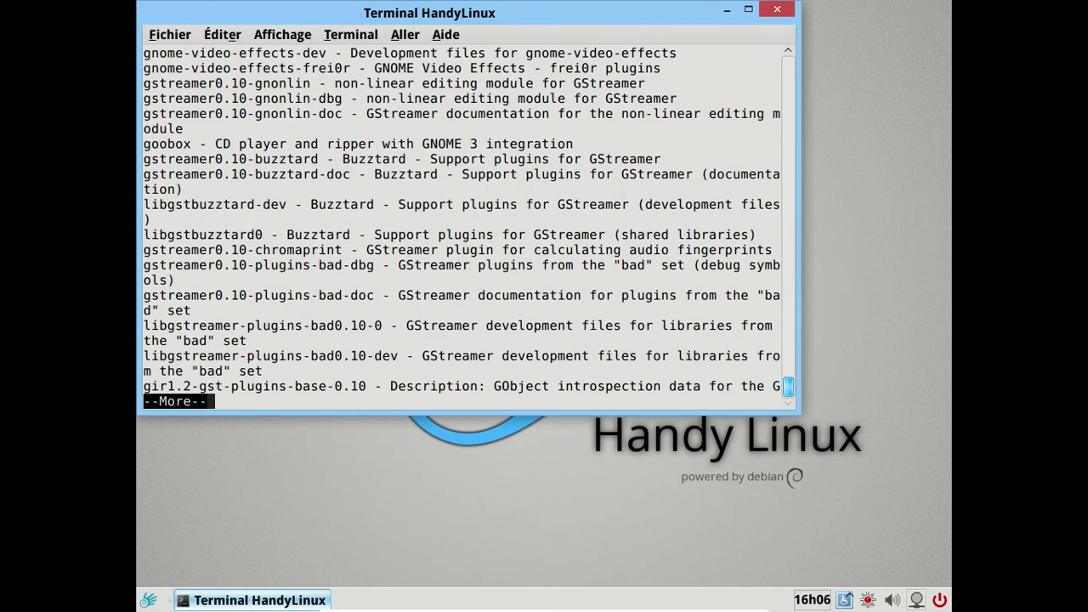
{"action": "key", "text": "q"}
Step: Install gstreamer0.10-plugins-bad, which is already the latest version
{"action": "type", "text": "sudo apt-get install gster"}
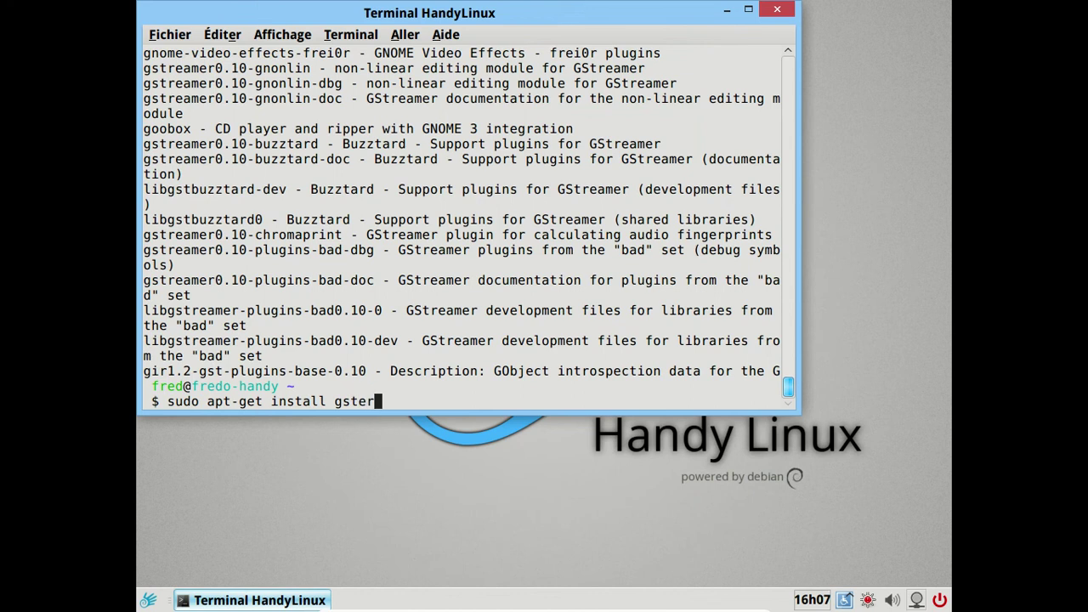
{"action": "key", "text": "BackSpace"}
{"action": "key", "text": "BackSpace"}
{"action": "type", "text": "rean"}
{"action": "key", "text": "BackSpace"}
{"action": "type", "text": "mer0.10-"}
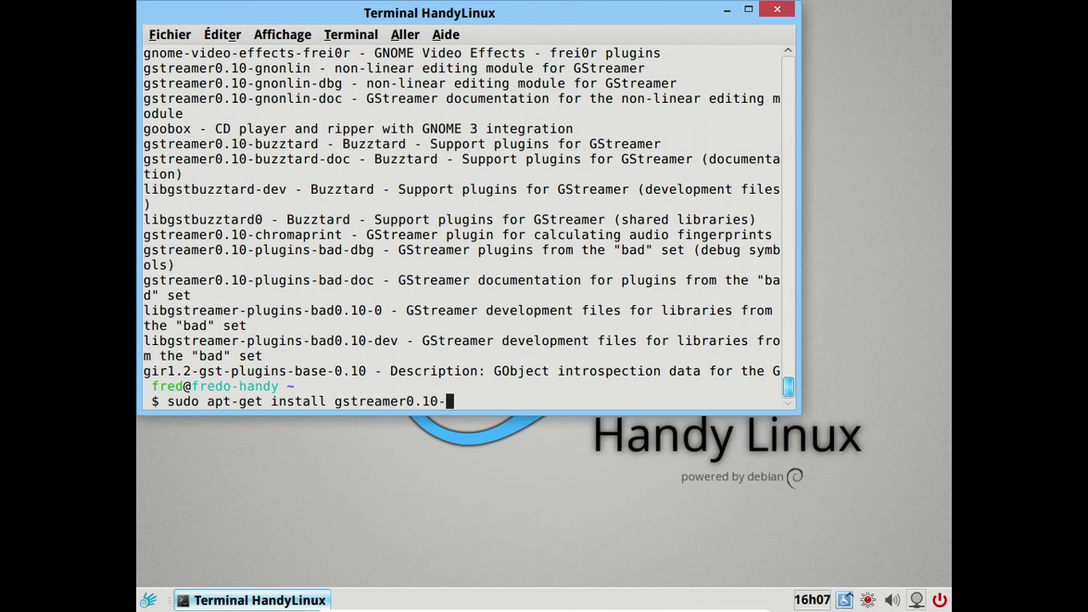
{"action": "type", "text": "plugins"}
{"action": "type", "text": "-bas"}
{"action": "key", "text": "BackSpace"}
{"action": "type", "text": "d"}
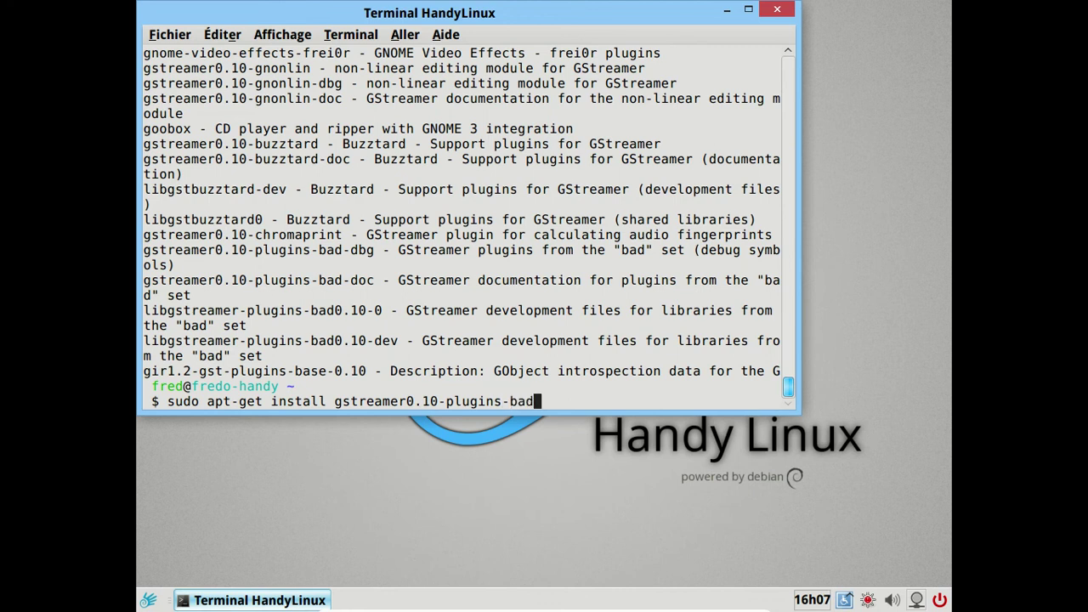
{"action": "key", "text": "Return"}
Step: Edit the recalled command to target gstreamer0.10-plugins-ugly instead
{"action": "key", "text": "Up"}
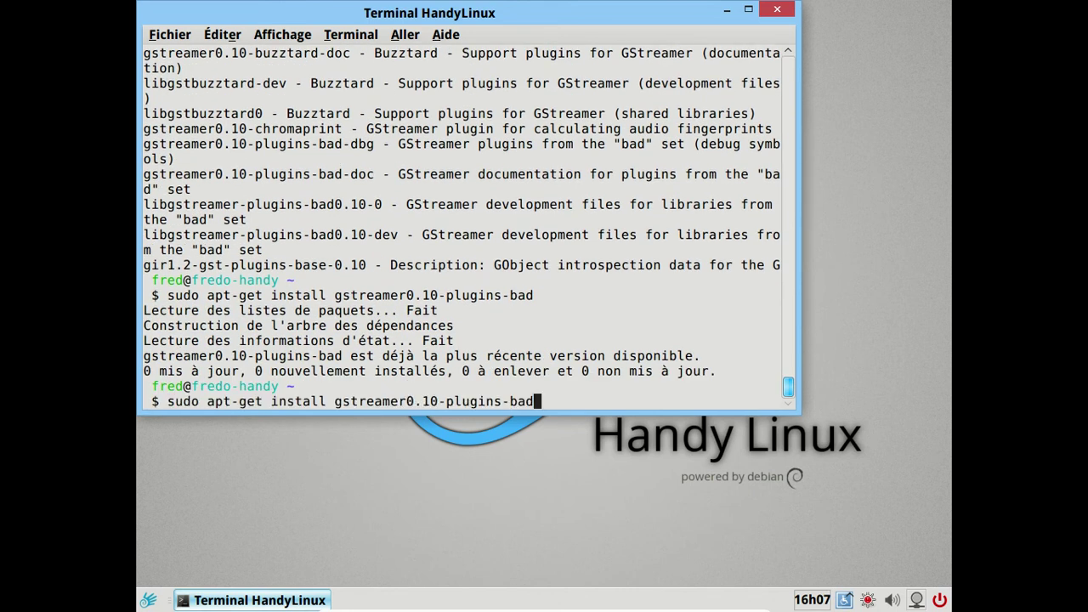
{"action": "key", "text": "BackSpace"}
{"action": "key", "text": "BackSpace"}
{"action": "key", "text": "BackSpace"}
{"action": "type", "text": "ugly"}
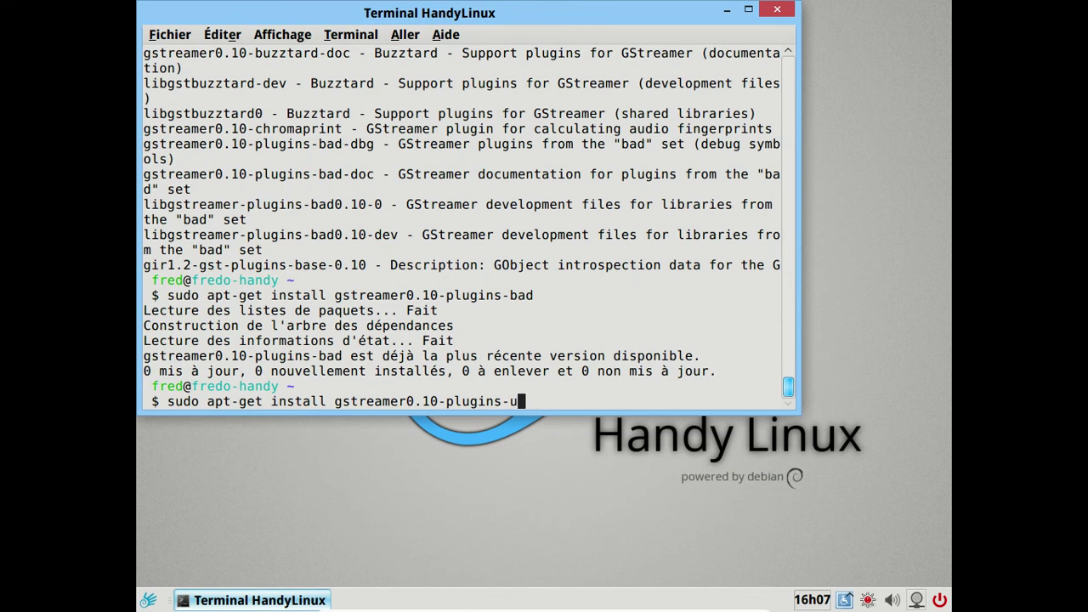